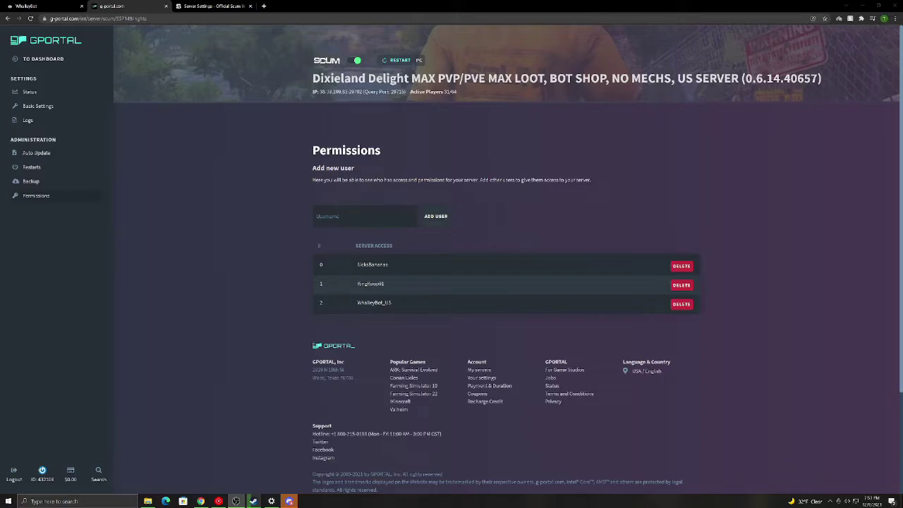
Open the server's Backup page and view the confirmation for creating a backup without creating one.
{"action": "left_click", "coordinate": [347, 272]}
{"action": "left_click", "coordinate": [40, 185]}
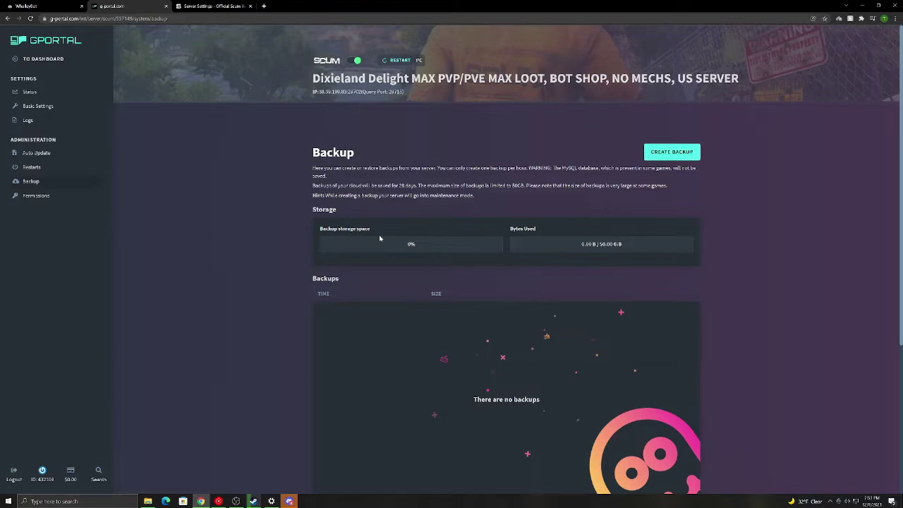
{"action": "left_click", "coordinate": [672, 152]}
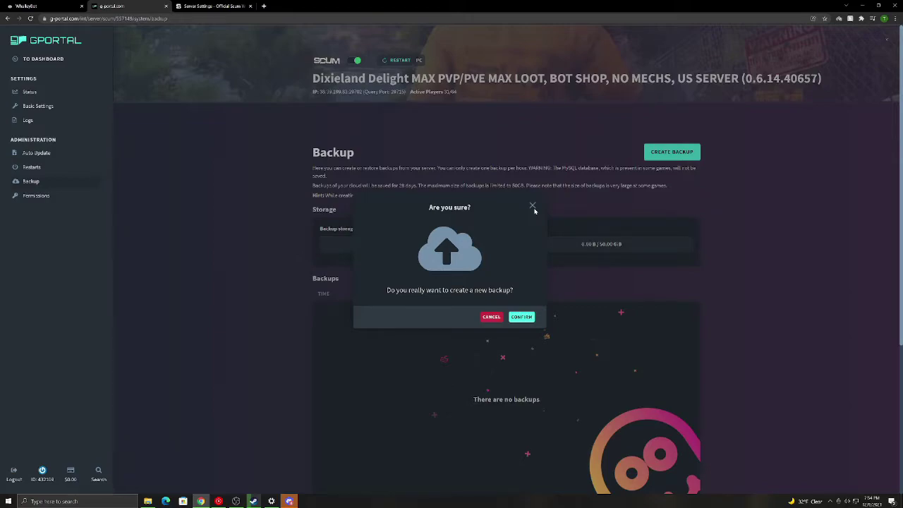
{"action": "left_click", "coordinate": [533, 205]}
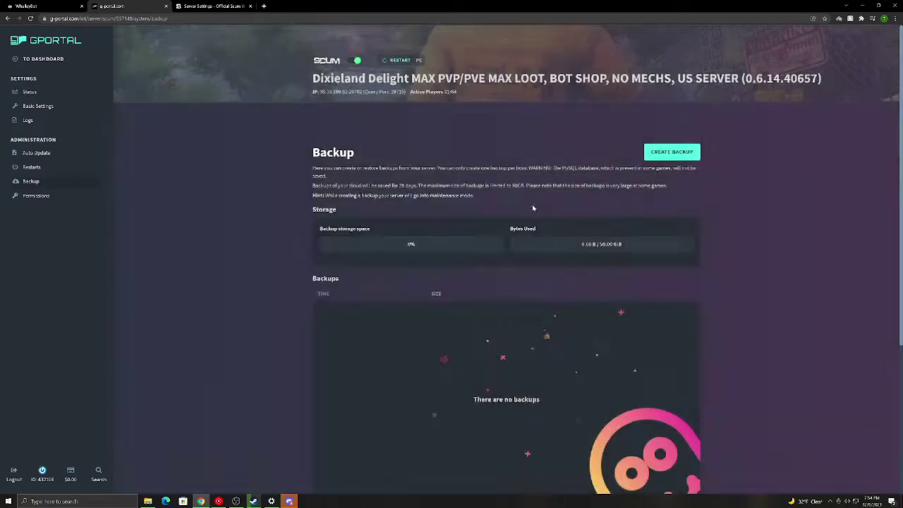
Review the schedule, time of day and description options for server restarts, and open the Auto Update setting.
{"action": "left_click", "coordinate": [60, 170]}
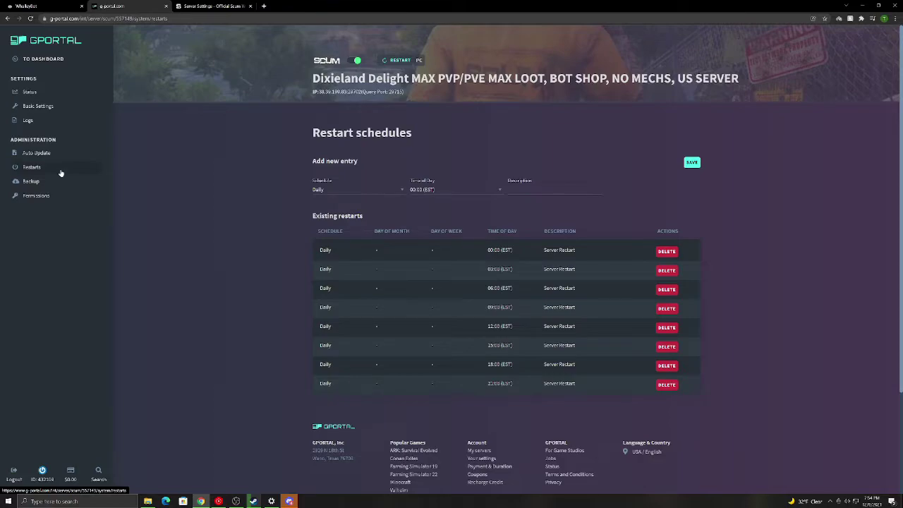
{"action": "left_click", "coordinate": [346, 193]}
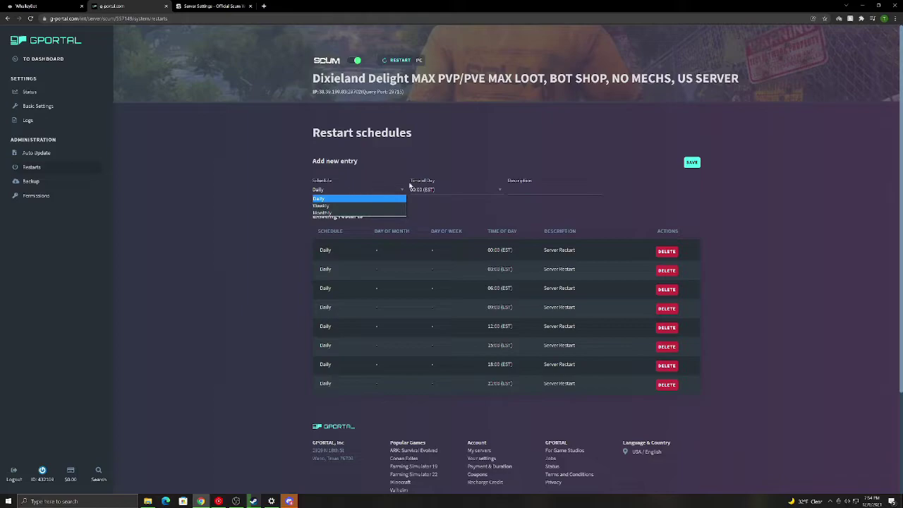
{"action": "left_click", "coordinate": [410, 186]}
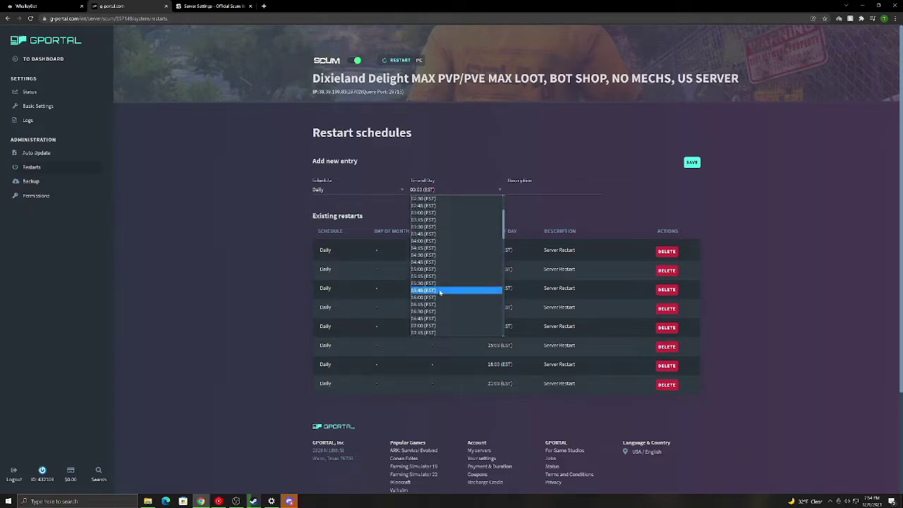
{"action": "left_click", "coordinate": [515, 189]}
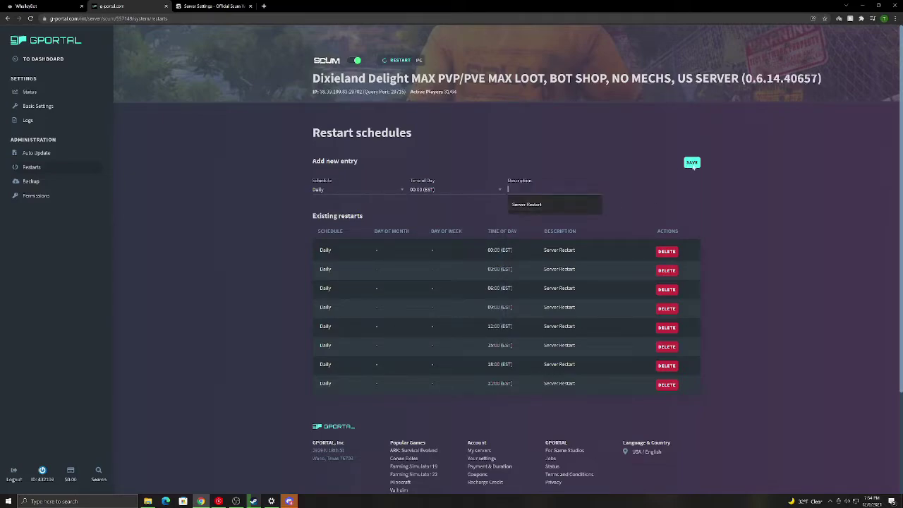
{"action": "left_click", "coordinate": [351, 191]}
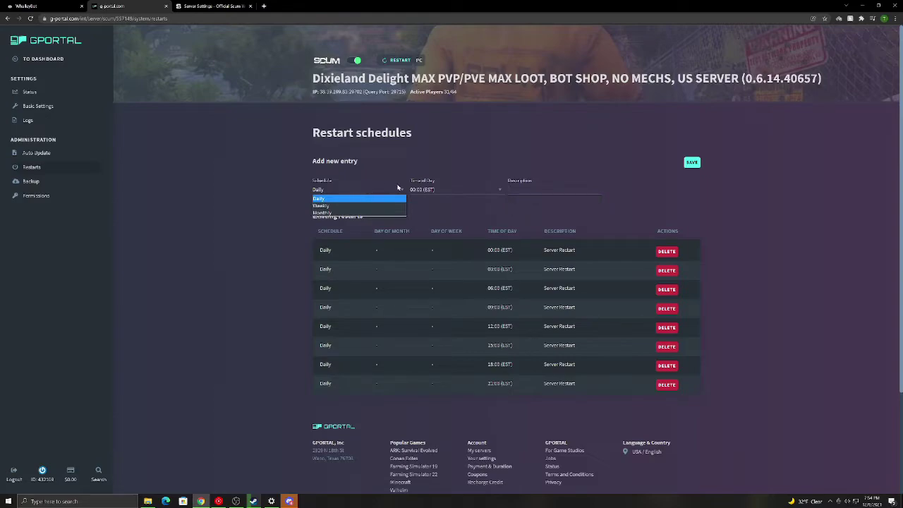
{"action": "left_click", "coordinate": [424, 189]}
{"action": "left_click", "coordinate": [258, 194]}
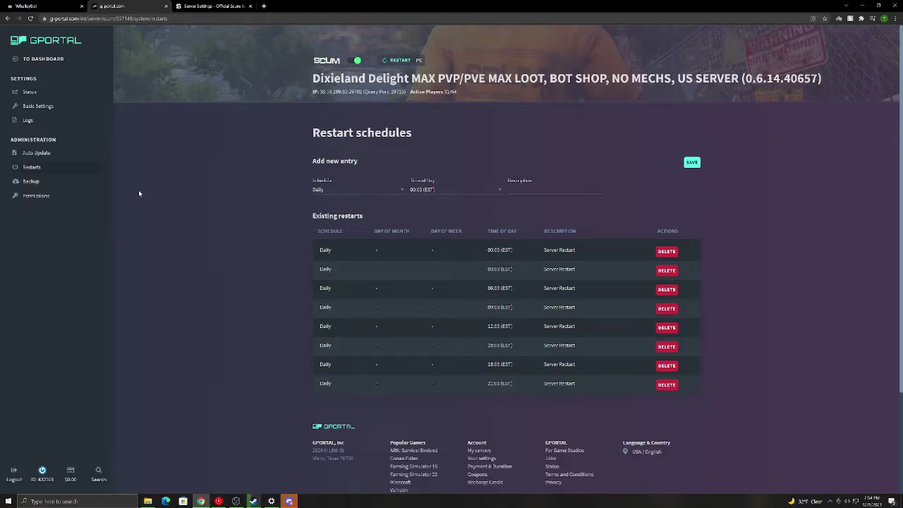
{"action": "left_click", "coordinate": [72, 159]}
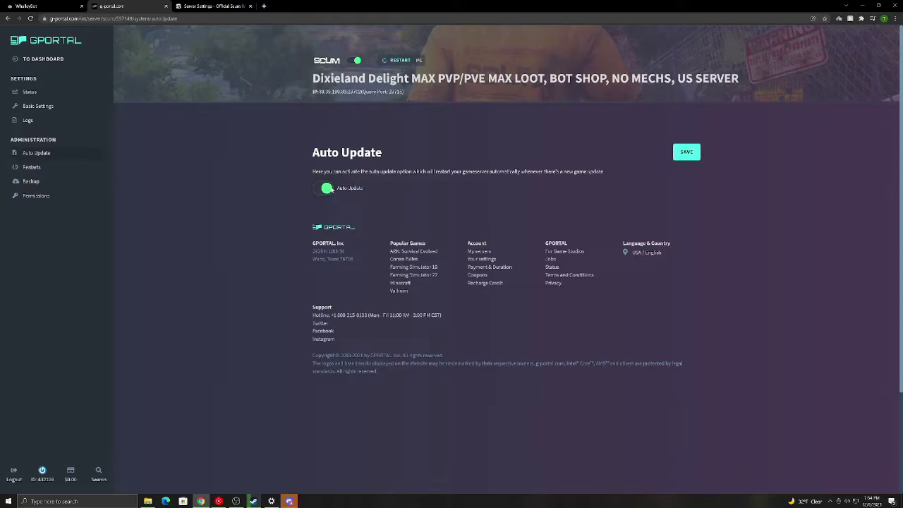
Open the server logs and read through the bot command entries in the admin log file.
{"action": "left_click", "coordinate": [15, 122]}
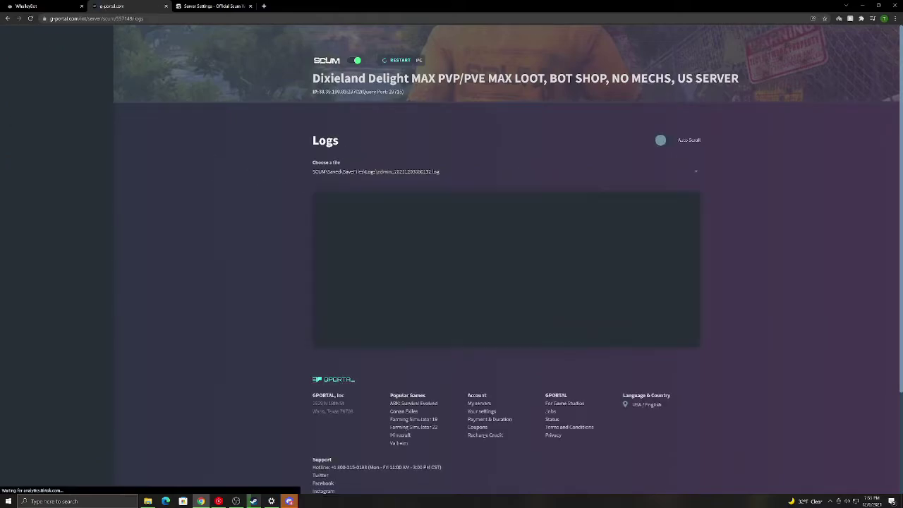
{"action": "scroll", "coordinate": [504, 212], "scroll_direction": "down", "scroll_amount": 1}
{"action": "scroll", "coordinate": [504, 211], "scroll_direction": "up", "scroll_amount": 5}
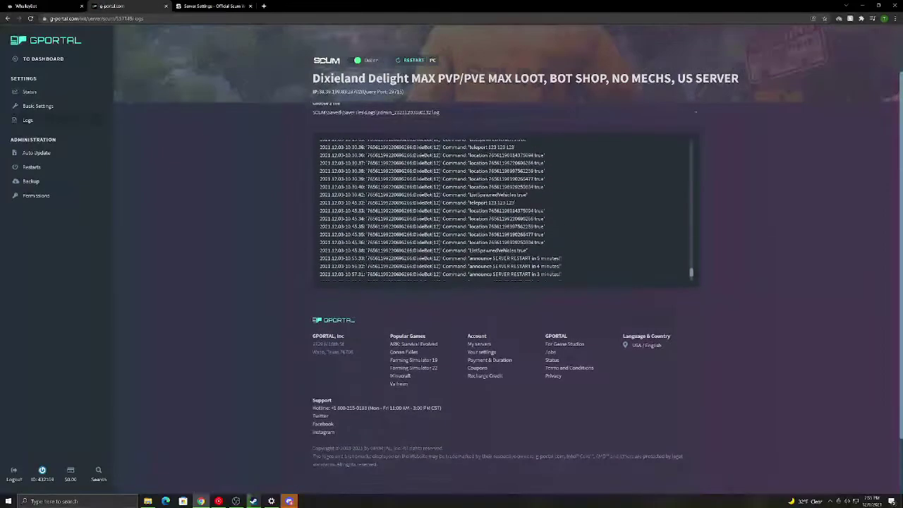
{"action": "scroll", "coordinate": [504, 210], "scroll_direction": "up", "scroll_amount": 5}
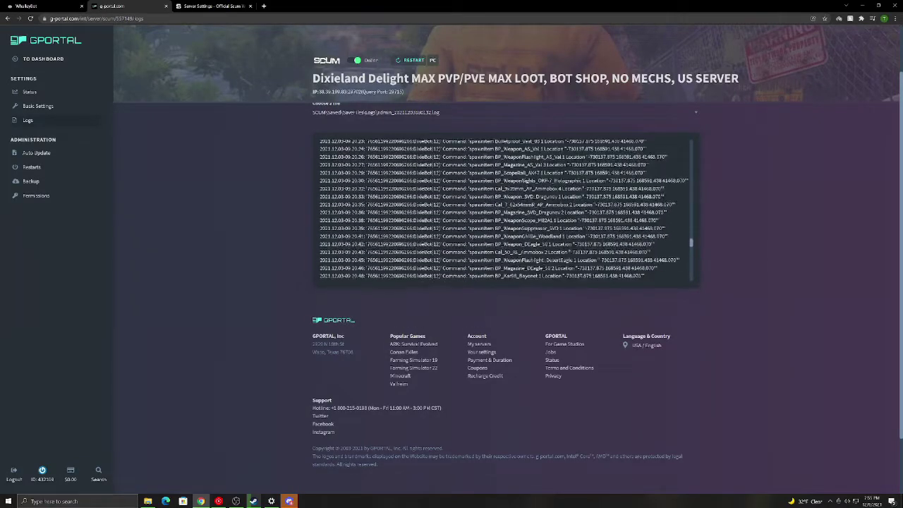
{"action": "double_click", "coordinate": [424, 228]}
{"action": "scroll", "coordinate": [504, 210], "scroll_direction": "down", "scroll_amount": 15}
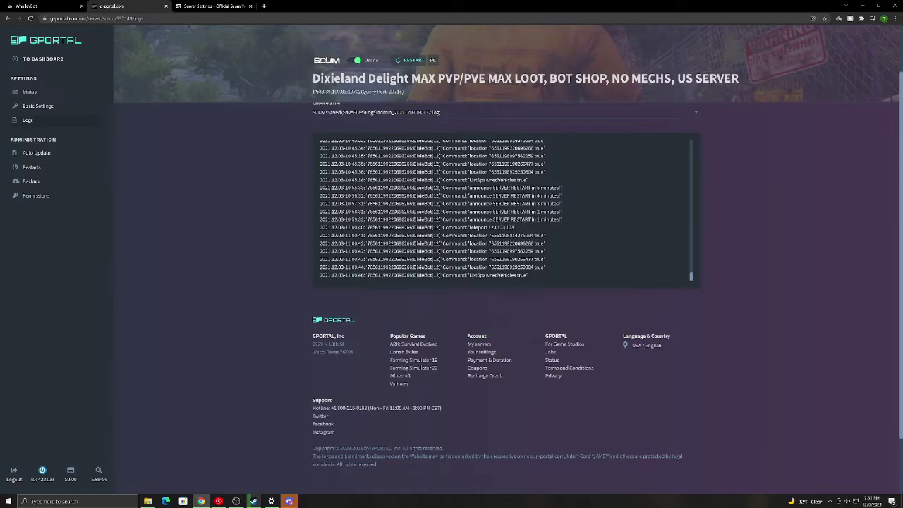
{"action": "scroll", "coordinate": [420, 235], "scroll_direction": "up", "scroll_amount": 2}
{"action": "scroll", "coordinate": [288, 318], "scroll_direction": "up", "scroll_amount": 2}
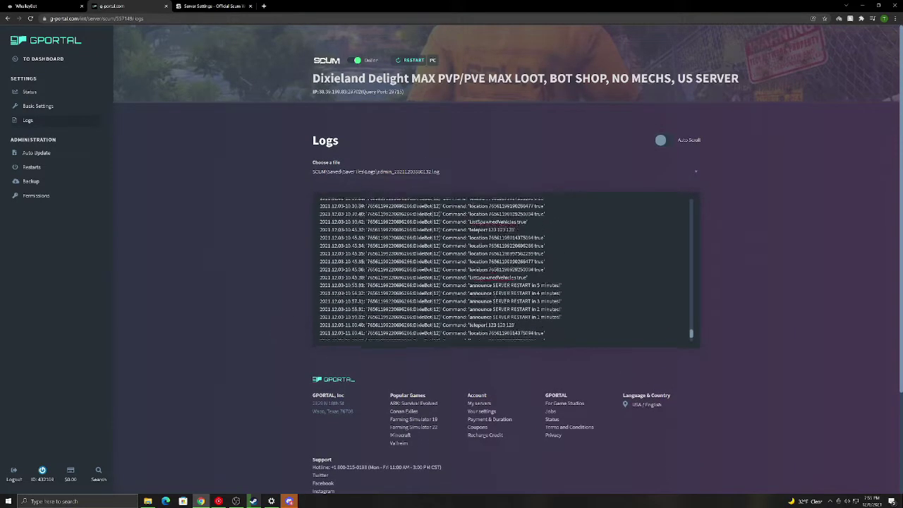
{"action": "scroll", "coordinate": [504, 269], "scroll_direction": "up", "scroll_amount": 3}
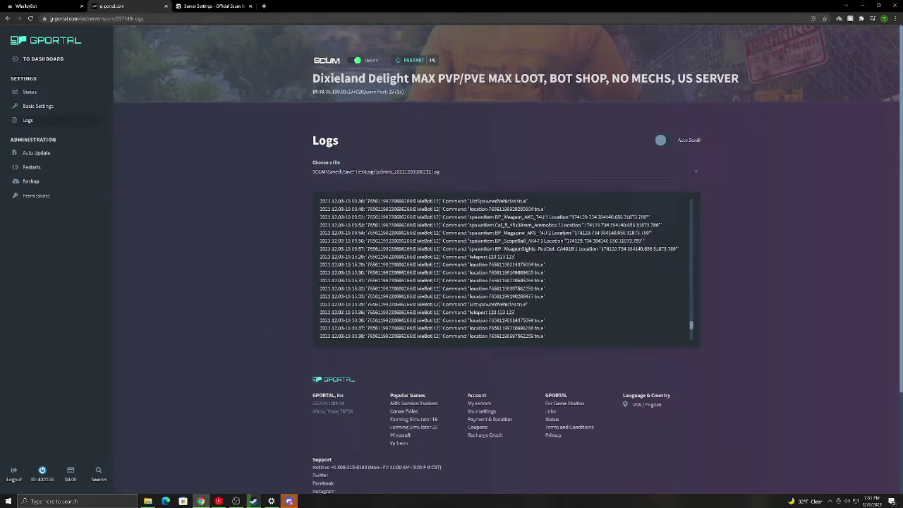
{"action": "scroll", "coordinate": [504, 268], "scroll_direction": "down", "scroll_amount": 3}
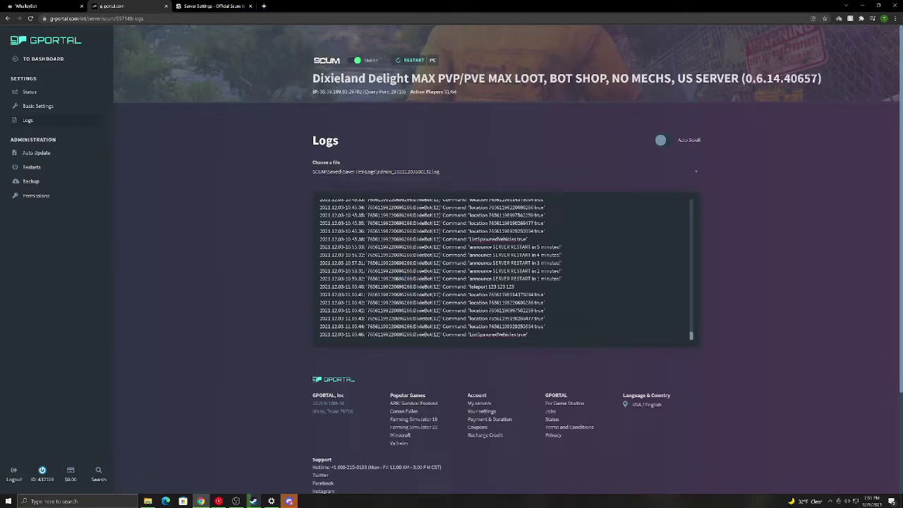
{"action": "scroll", "coordinate": [504, 268], "scroll_direction": "up", "scroll_amount": 3}
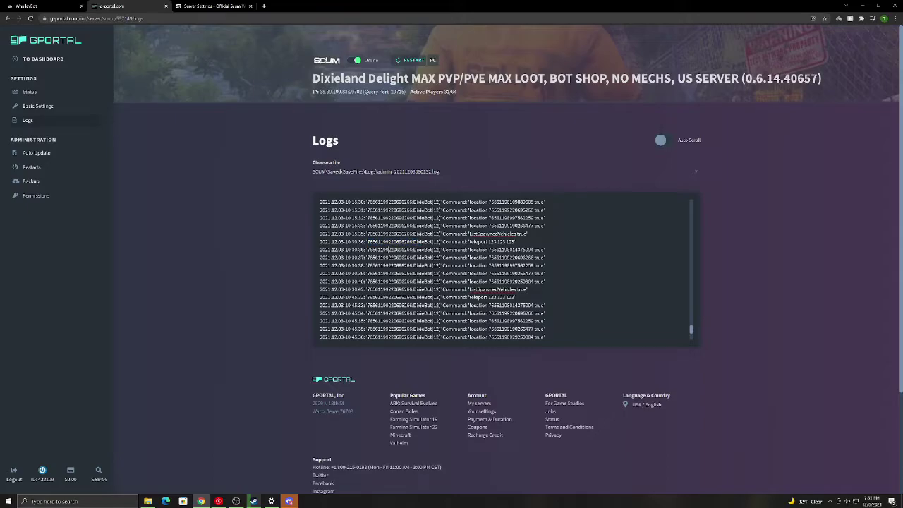
{"action": "scroll", "coordinate": [504, 269], "scroll_direction": "up", "scroll_amount": 10}
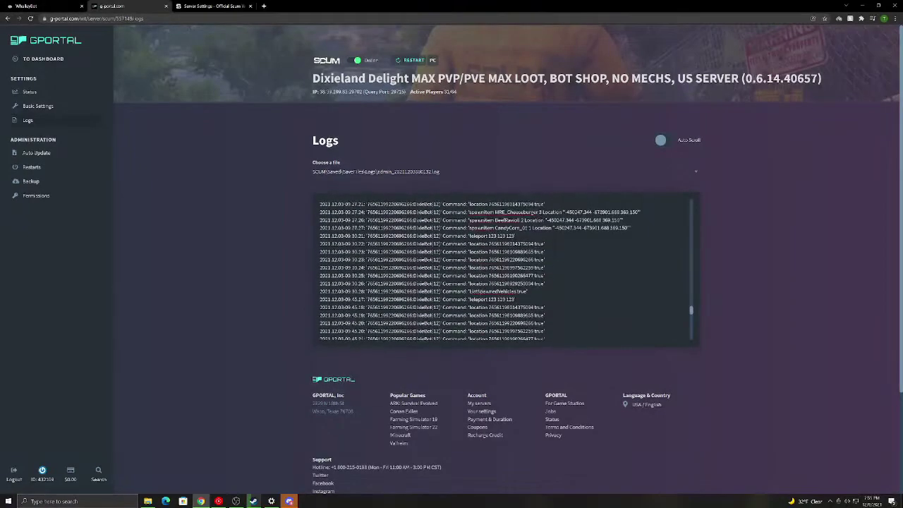
{"action": "scroll", "coordinate": [504, 268], "scroll_direction": "down", "scroll_amount": 20}
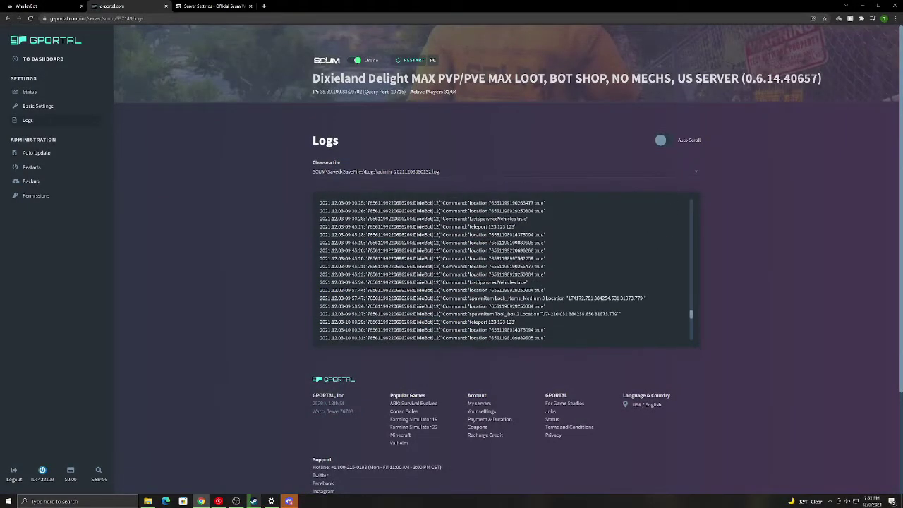
{"action": "scroll", "coordinate": [504, 282], "scroll_direction": "down", "scroll_amount": 2}
{"action": "scroll", "coordinate": [505, 282], "scroll_direction": "up", "scroll_amount": 2}
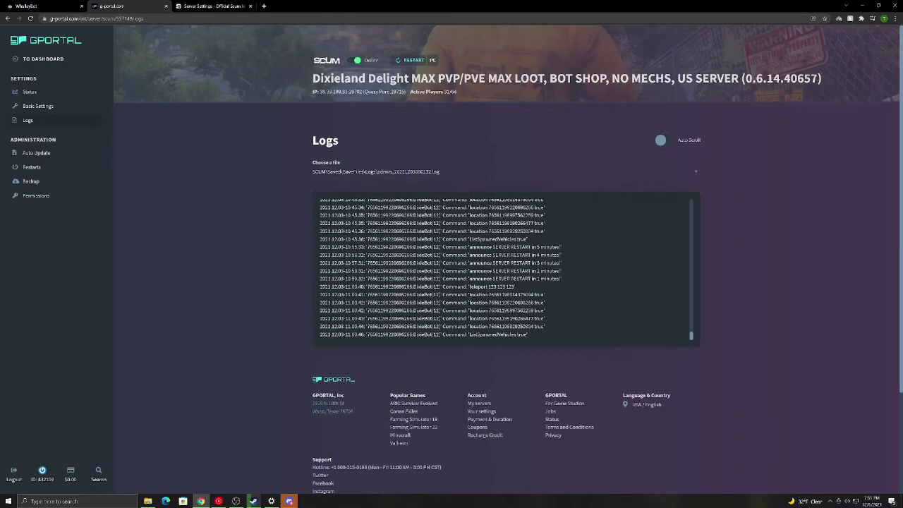
Open the basic server settings and examine the Servername field.
{"action": "left_click", "coordinate": [36, 108]}
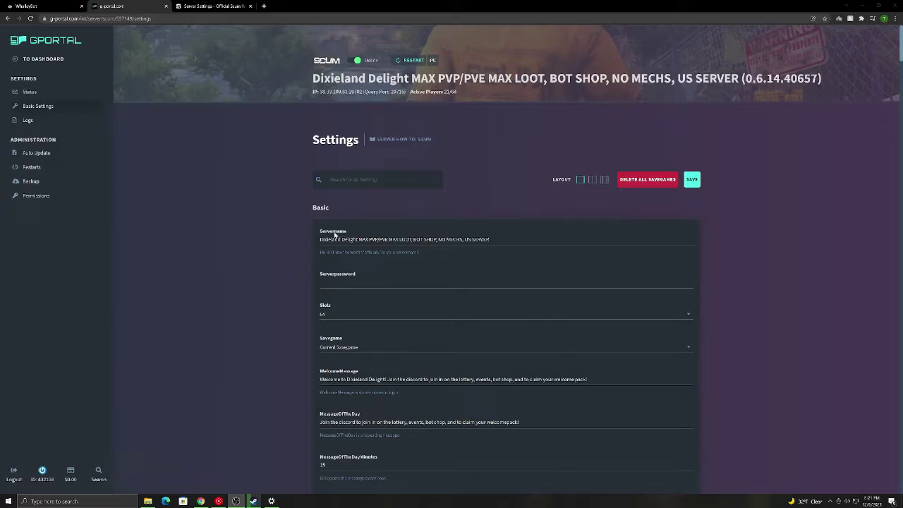
{"action": "double_click", "coordinate": [335, 232]}
{"action": "left_click_drag", "start_coordinate": [319, 239], "coordinate": [489, 239]}
{"action": "left_click", "coordinate": [553, 262]}
Examine the available slot counts and savegame backups, keeping the current selections.
{"action": "left_click", "coordinate": [359, 316]}
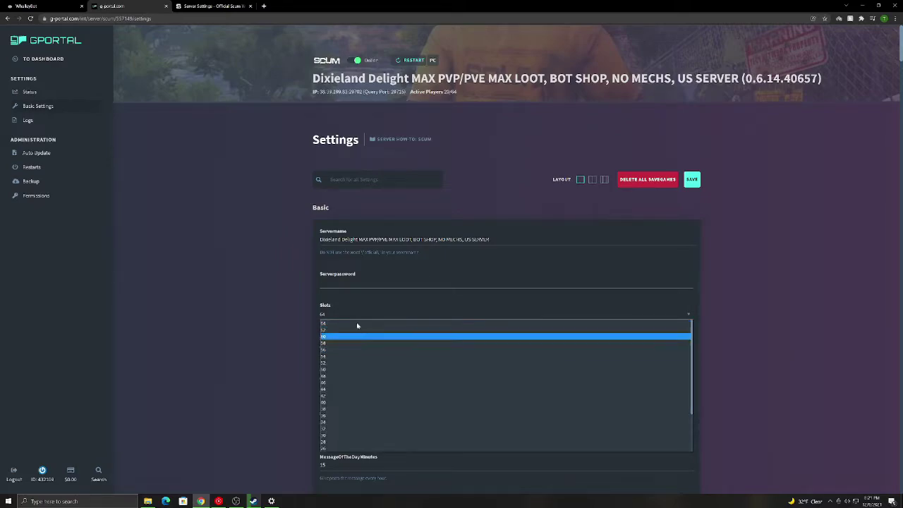
{"action": "scroll", "coordinate": [352, 377], "scroll_direction": "down", "scroll_amount": 2}
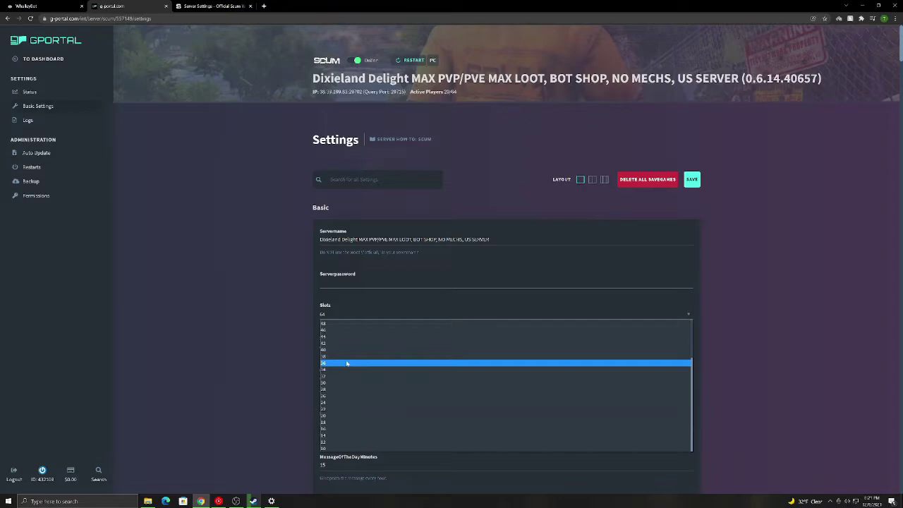
{"action": "scroll", "coordinate": [346, 363], "scroll_direction": "up", "scroll_amount": 2}
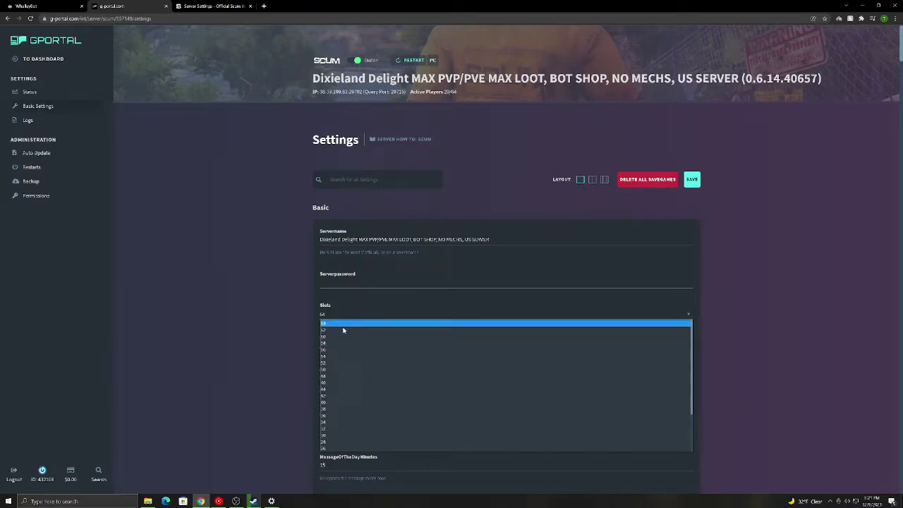
{"action": "scroll", "coordinate": [345, 329], "scroll_direction": "down", "scroll_amount": 3}
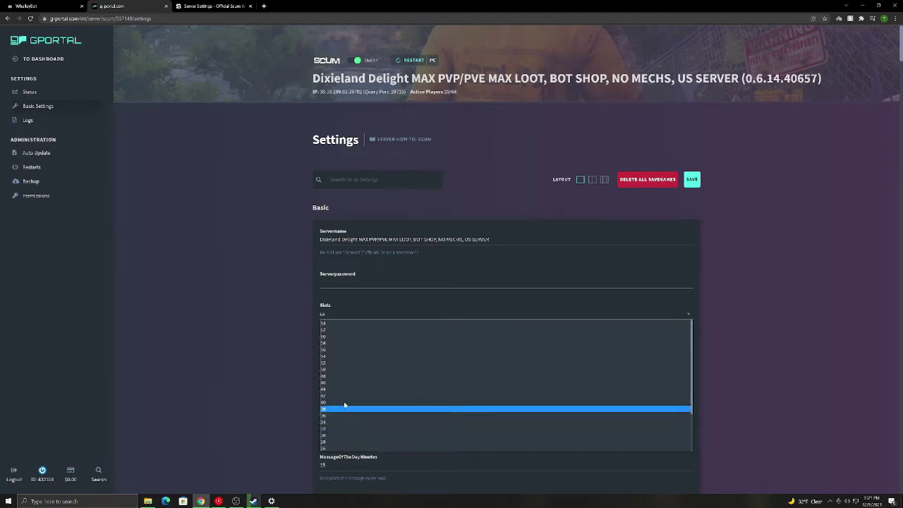
{"action": "left_click", "coordinate": [277, 294]}
{"action": "left_click", "coordinate": [340, 347]}
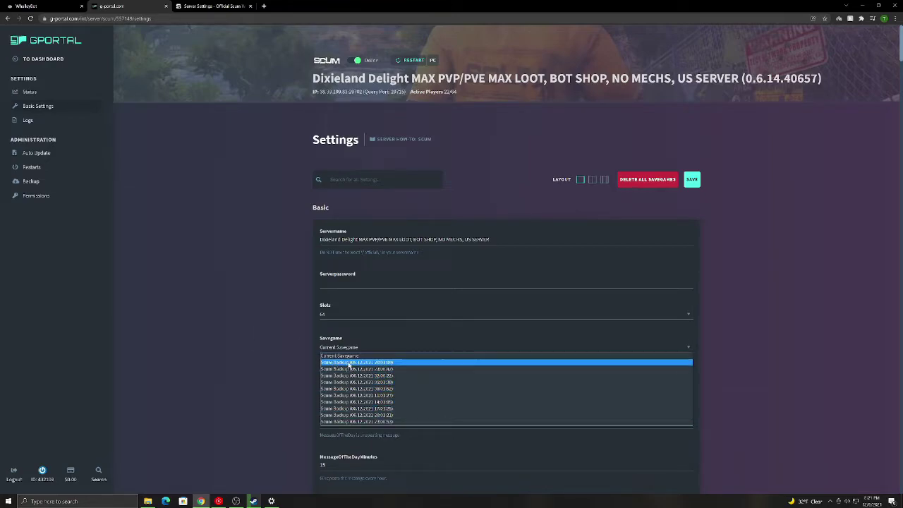
{"action": "left_click", "coordinate": [366, 432]}
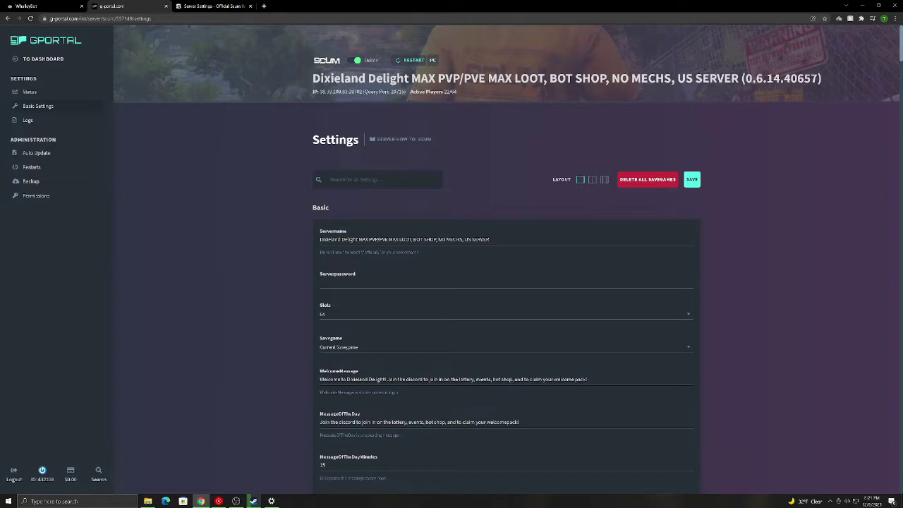
Examine the WelcomeMessage, MessageOfTheDay and MessageOfTheDayMinutes settings.
{"action": "left_click_drag", "start_coordinate": [318, 368], "coordinate": [347, 370]}
{"action": "left_click", "coordinate": [339, 371]}
{"action": "left_click_drag", "start_coordinate": [316, 421], "coordinate": [361, 414]}
{"action": "left_click", "coordinate": [342, 416]}
{"action": "scroll", "coordinate": [342, 395], "scroll_direction": "down", "scroll_amount": 1}
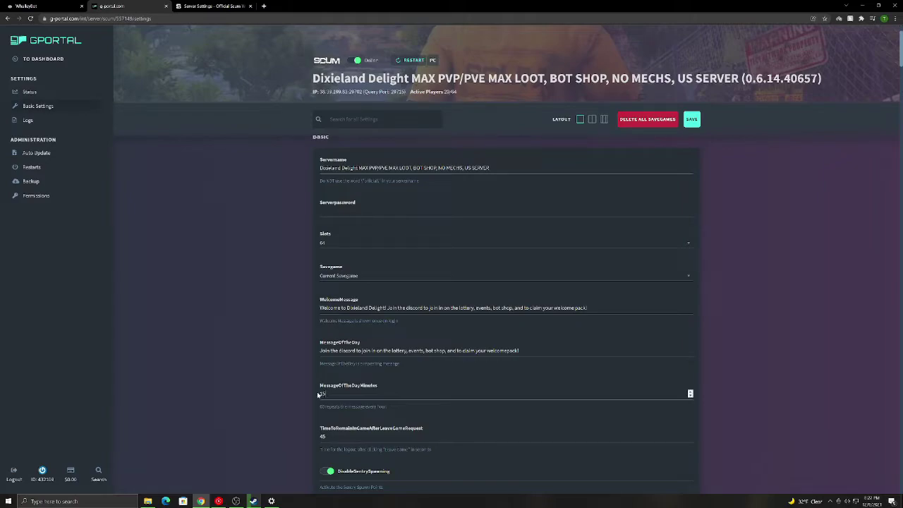
{"action": "left_click_drag", "start_coordinate": [321, 350], "coordinate": [519, 351]}
{"action": "left_click", "coordinate": [353, 404]}
Examine the TimeToRemainInGameAfterLeaveGameRequest setting and its logout time value.
{"action": "scroll", "coordinate": [343, 403], "scroll_direction": "down", "scroll_amount": 1}
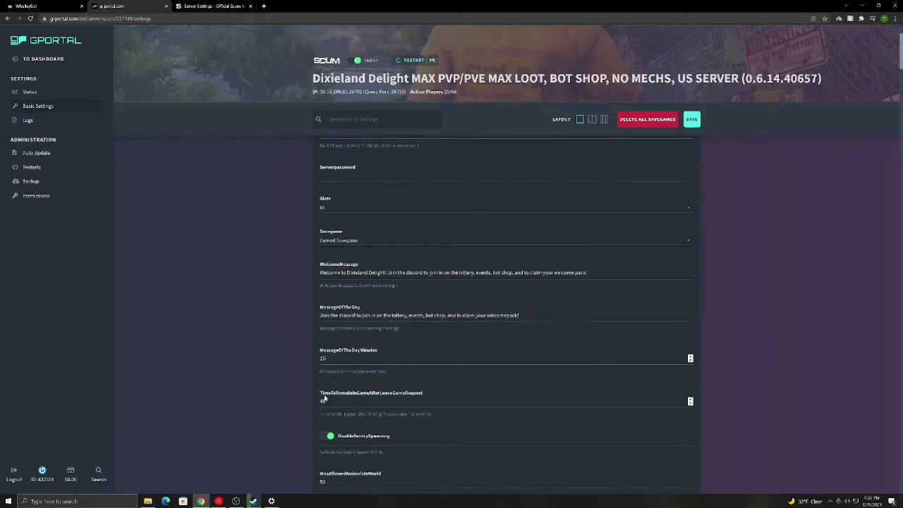
{"action": "left_click_drag", "start_coordinate": [319, 393], "coordinate": [423, 393]}
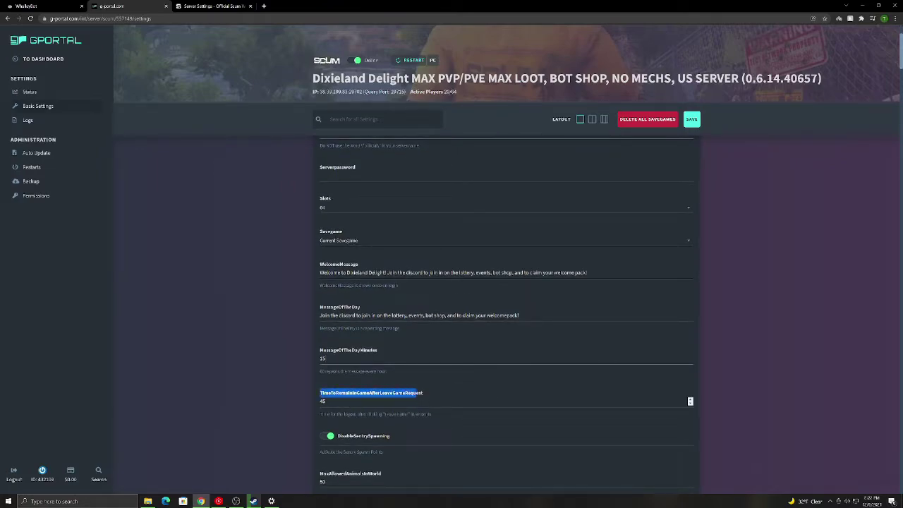
{"action": "left_click", "coordinate": [346, 395]}
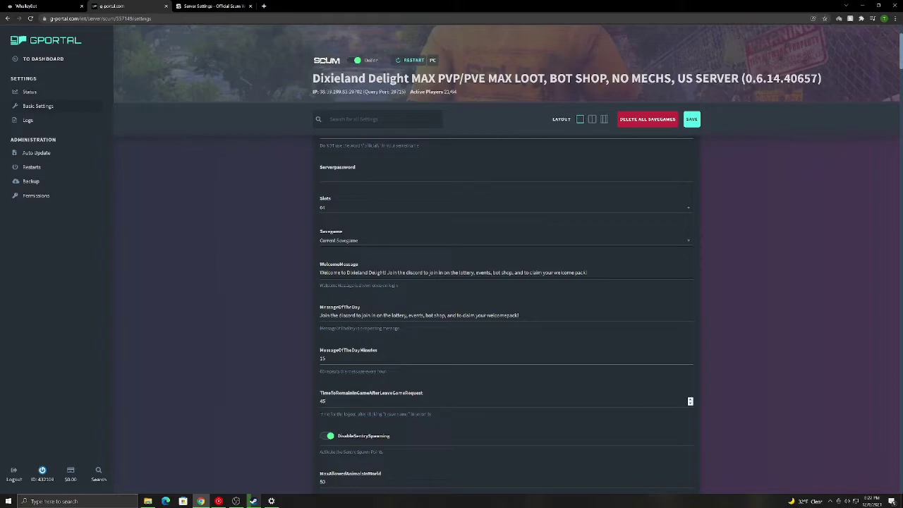
{"action": "key", "text": "ctrl+a"}
{"action": "left_click", "coordinate": [292, 406]}
Switch the DisableSentrySpawning option off and back on.
{"action": "scroll", "coordinate": [294, 422], "scroll_direction": "down", "scroll_amount": 2}
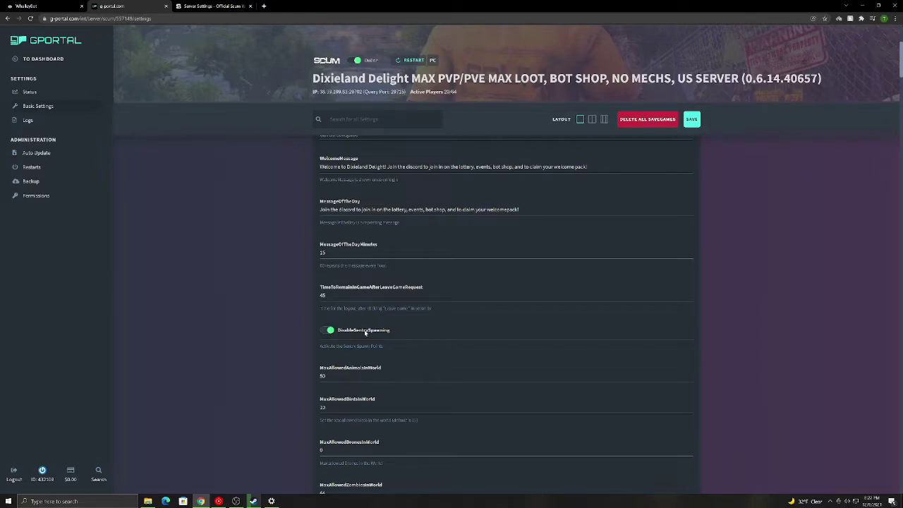
{"action": "left_click", "coordinate": [328, 331]}
{"action": "left_click", "coordinate": [324, 330]}
Examine the MaxAllowedAnimalsInWorld and MaxAllowedBirdsInWorld settings and their values.
{"action": "scroll", "coordinate": [359, 351], "scroll_direction": "down", "scroll_amount": 1}
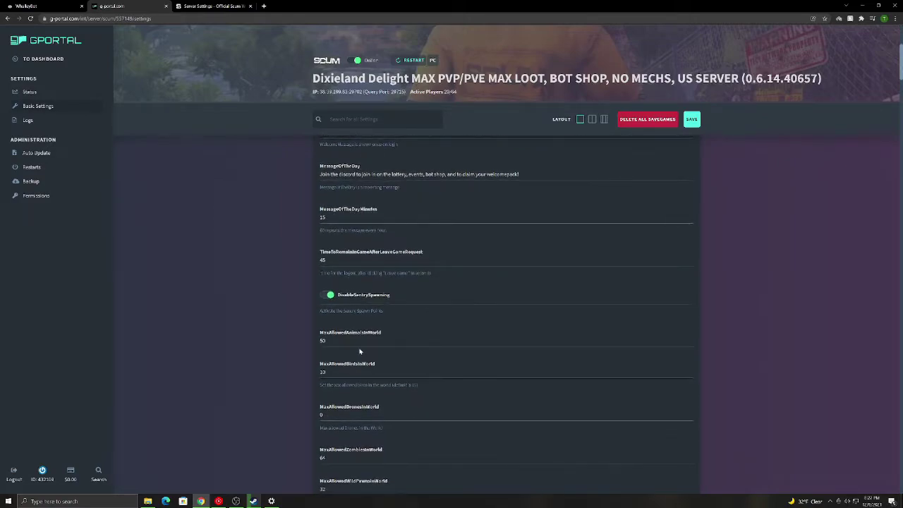
{"action": "left_click_drag", "start_coordinate": [320, 333], "coordinate": [384, 333]}
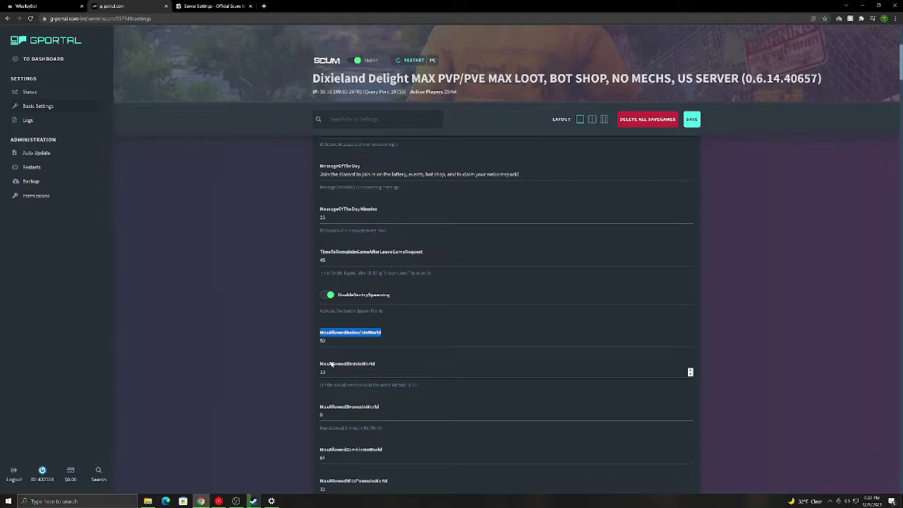
{"action": "left_click", "coordinate": [323, 341]}
{"action": "double_click", "coordinate": [323, 340]}
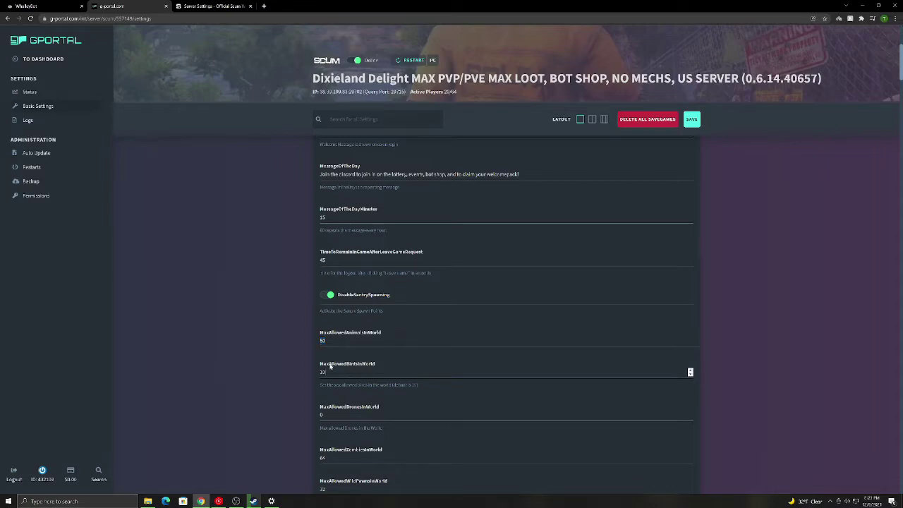
{"action": "double_click", "coordinate": [329, 364]}
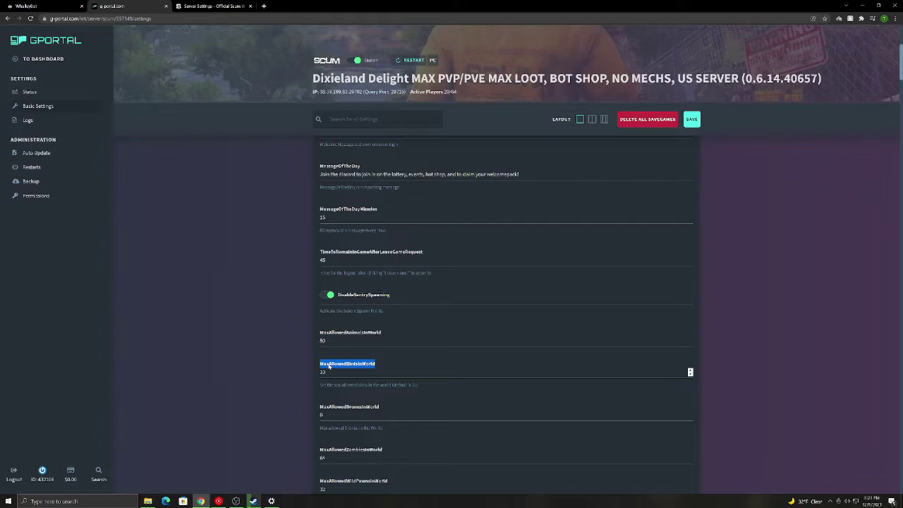
{"action": "left_click", "coordinate": [328, 365]}
{"action": "double_click", "coordinate": [322, 341]}
{"action": "double_click", "coordinate": [322, 372]}
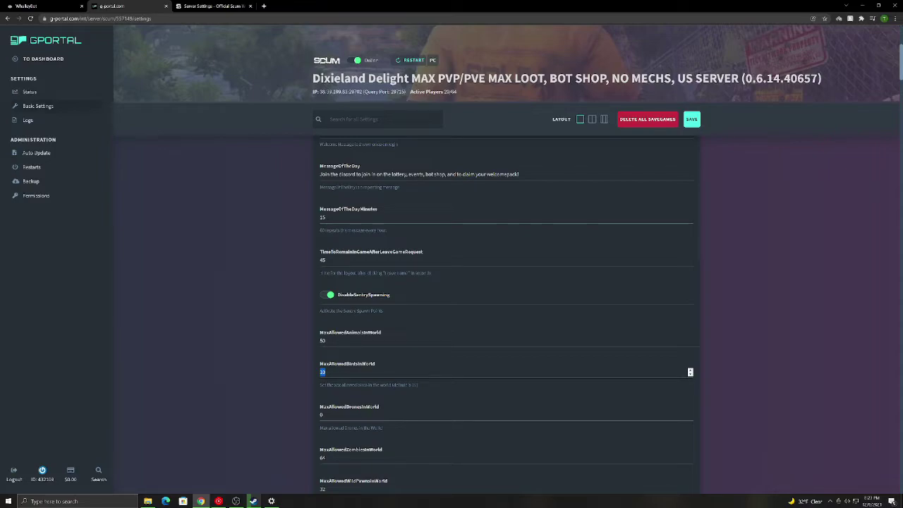
{"action": "left_click", "coordinate": [279, 354]}
Examine the MaxAllowedDronesInWorld setting and its value.
{"action": "key", "text": "shift+Tab"}
{"action": "key", "text": "Tab"}
{"action": "key", "text": "Tab"}
{"action": "scroll", "coordinate": [330, 353], "scroll_direction": "down", "scroll_amount": 1}
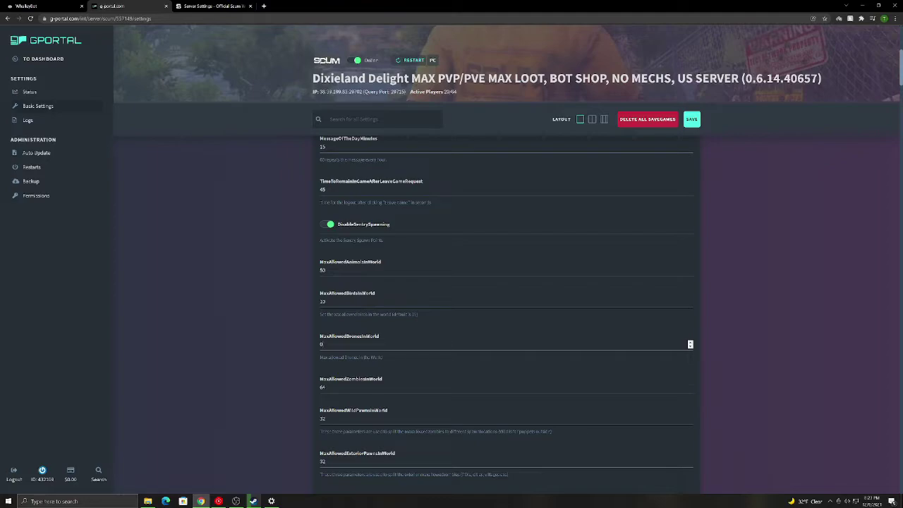
Examine the MaxAllowedZombiesInWorld setting and its value.
{"action": "scroll", "coordinate": [286, 343], "scroll_direction": "down", "scroll_amount": 1}
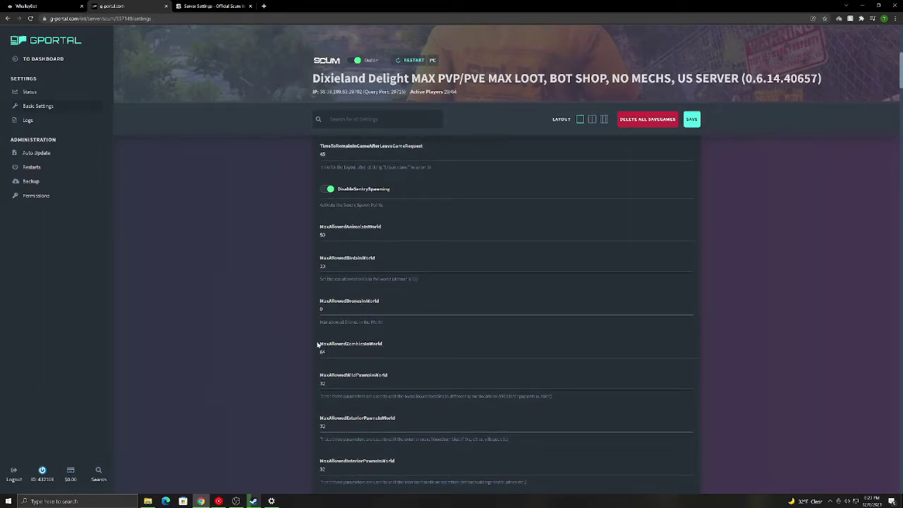
{"action": "left_click_drag", "start_coordinate": [318, 345], "coordinate": [383, 345]}
{"action": "double_click", "coordinate": [322, 351]}
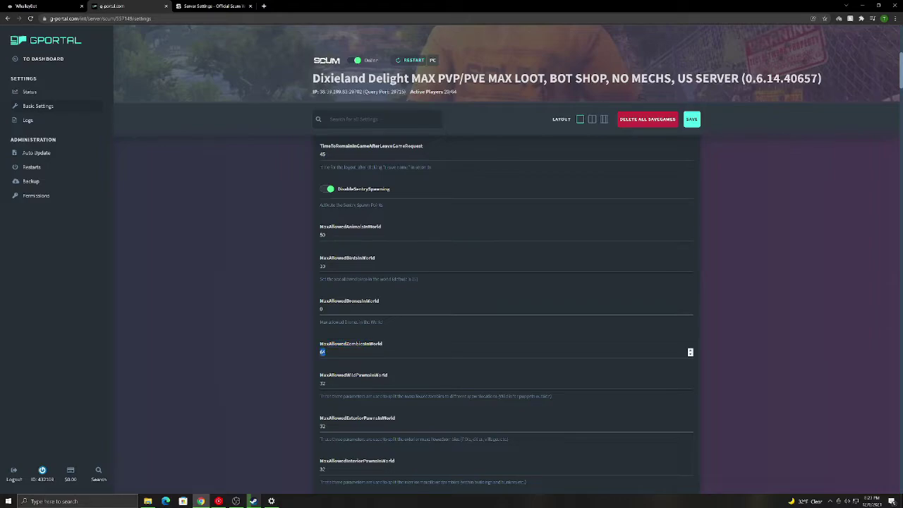
{"action": "left_click", "coordinate": [313, 349]}
Examine the wild, exterior and interior pawn limits and compare them with the MaxAllowedZombiesInWorld value.
{"action": "scroll", "coordinate": [313, 349], "scroll_direction": "down", "scroll_amount": 1}
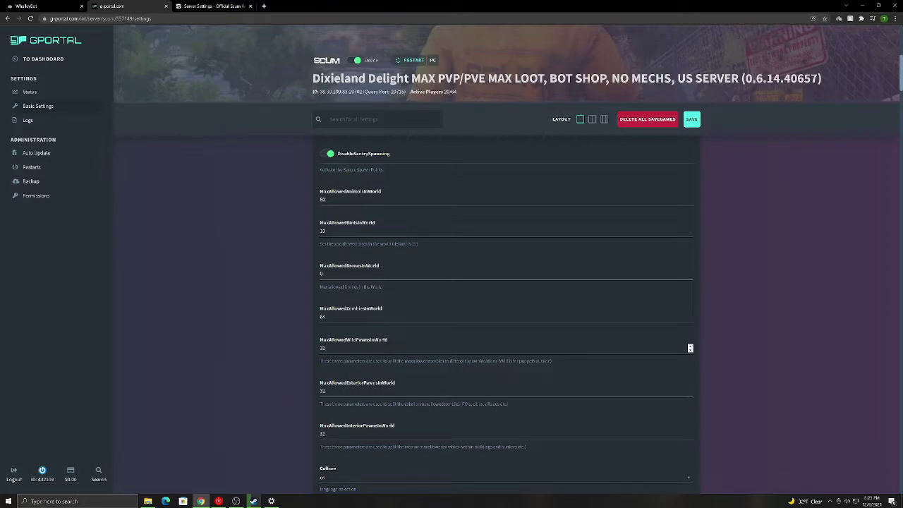
{"action": "double_click", "coordinate": [342, 384]}
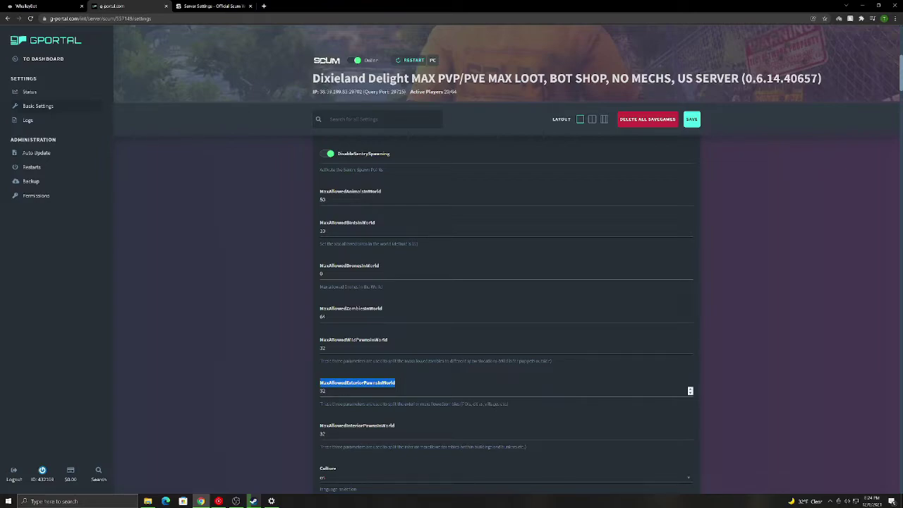
{"action": "left_click", "coordinate": [326, 391]}
{"action": "scroll", "coordinate": [310, 418], "scroll_direction": "down", "scroll_amount": 1}
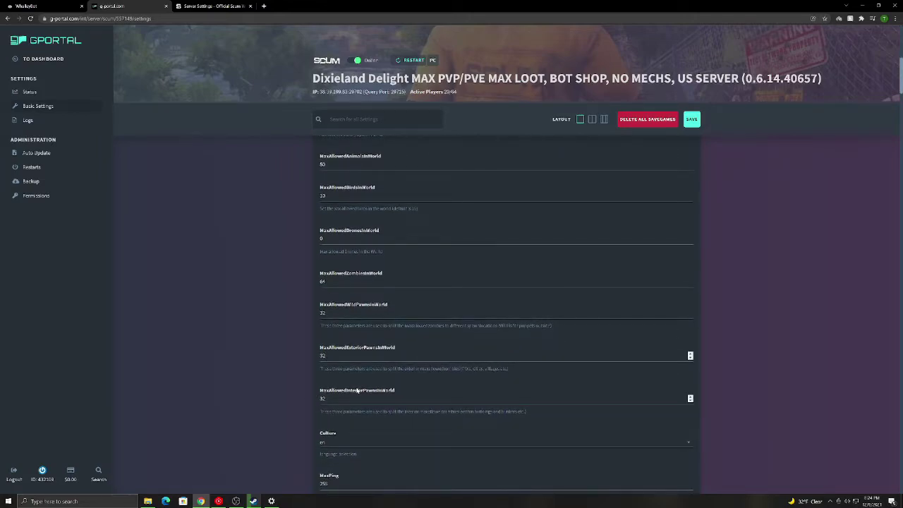
{"action": "double_click", "coordinate": [357, 390]}
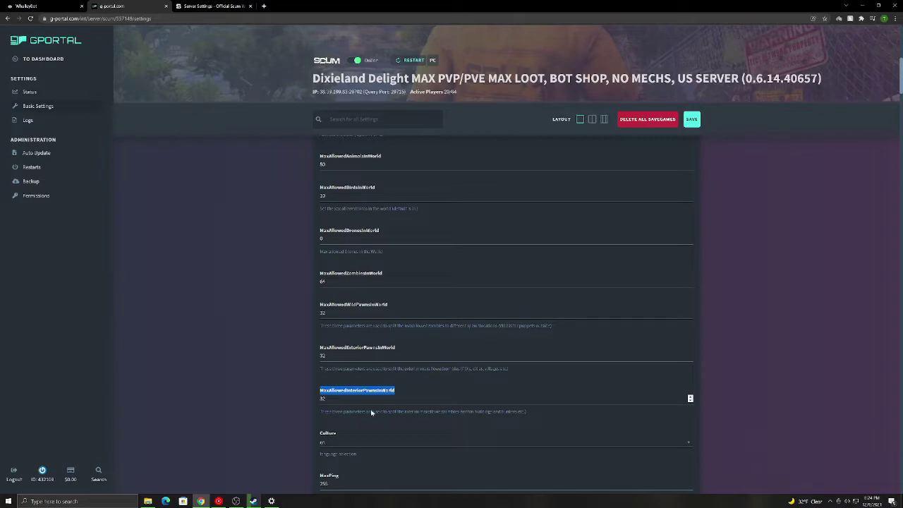
{"action": "left_click", "coordinate": [322, 399]}
{"action": "double_click", "coordinate": [322, 398]}
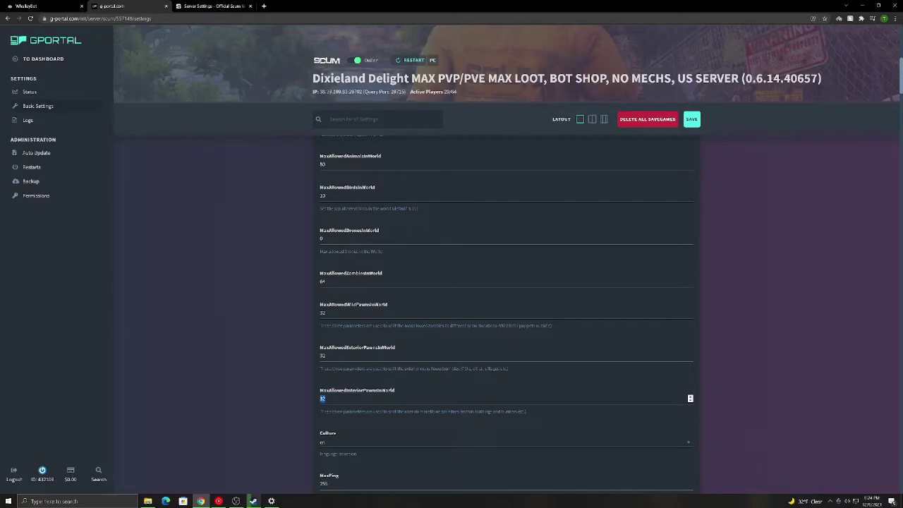
{"action": "scroll", "coordinate": [336, 403], "scroll_direction": "down", "scroll_amount": 1}
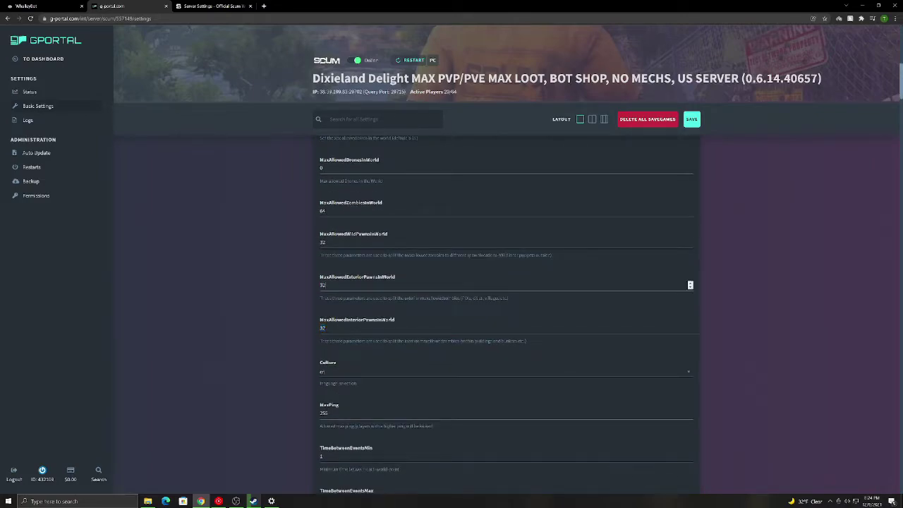
{"action": "double_click", "coordinate": [322, 211]}
{"action": "double_click", "coordinate": [326, 203]}
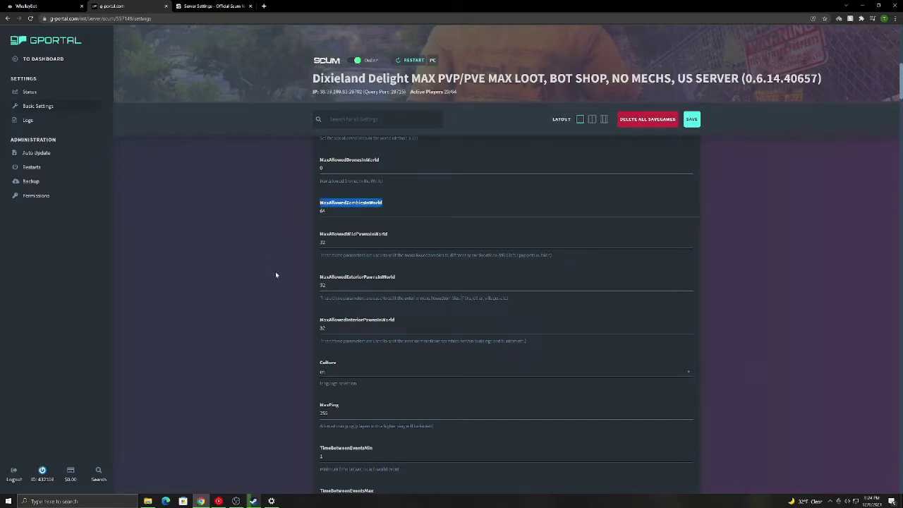
Examine the Culture language selection and the MaxPing setting, keeping their current values.
{"action": "scroll", "coordinate": [352, 352], "scroll_direction": "down", "scroll_amount": 1}
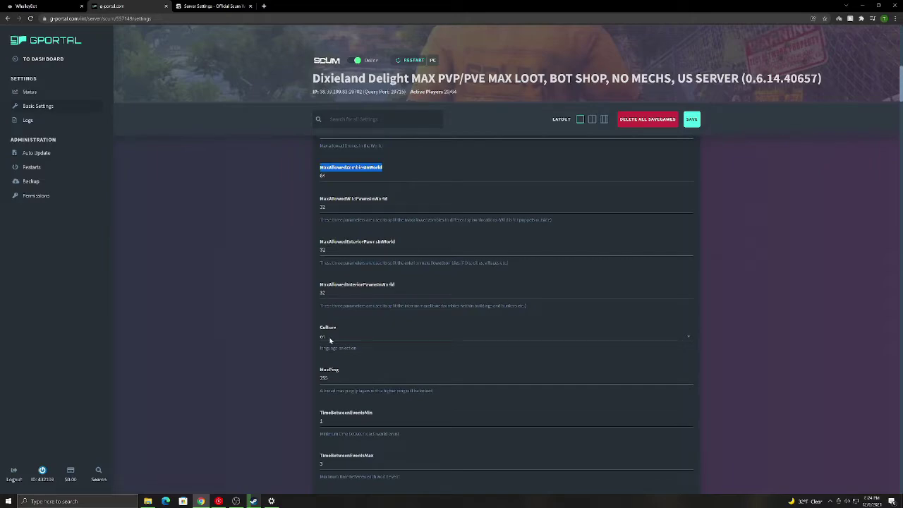
{"action": "left_click", "coordinate": [329, 338]}
{"action": "left_click", "coordinate": [329, 343]}
{"action": "scroll", "coordinate": [324, 343], "scroll_direction": "down", "scroll_amount": 1}
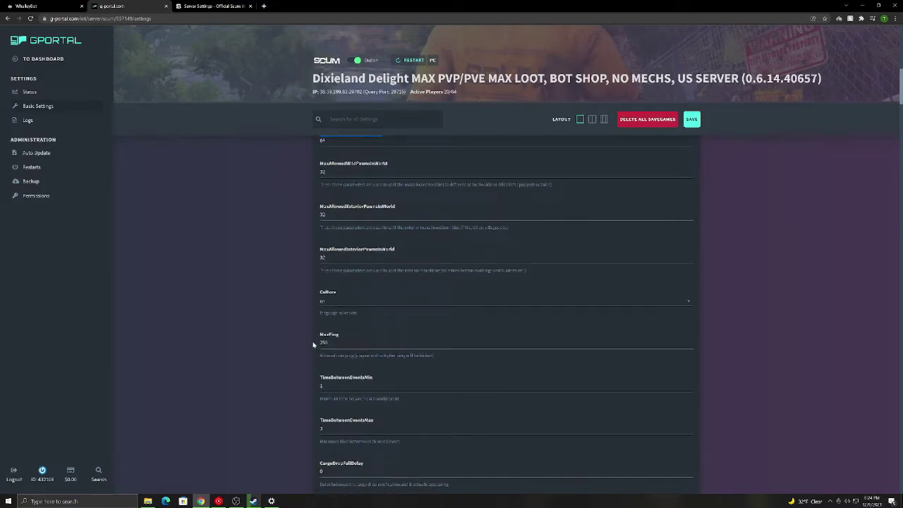
{"action": "left_click", "coordinate": [326, 343]}
Examine the TimeBetweenEventsMin and TimeBetweenEventsMax settings for world events.
{"action": "key", "text": "Tab"}
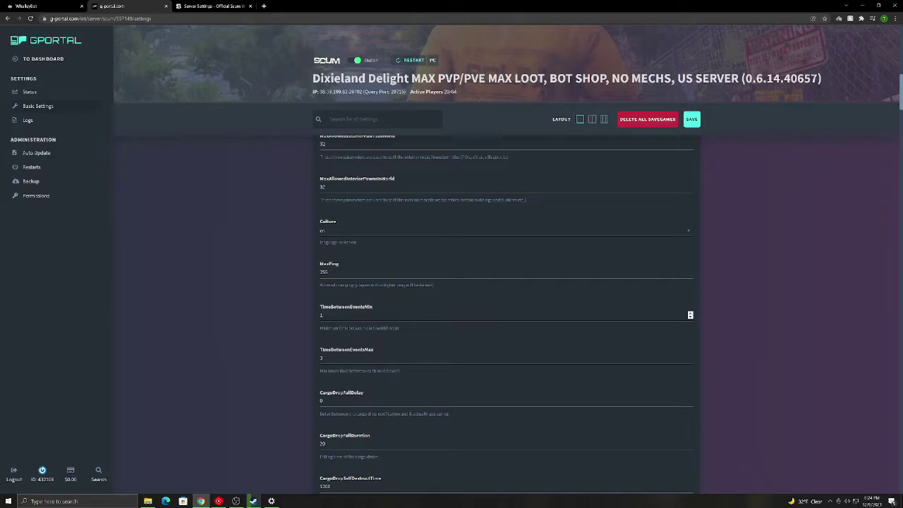
{"action": "key", "text": "Tab"}
{"action": "left_click", "coordinate": [322, 357]}
Examine the CargoDropFallDelay, CargoDropFallDuration and CargoDropSelfDestructTime settings.
{"action": "scroll", "coordinate": [276, 367], "scroll_direction": "down", "scroll_amount": 1}
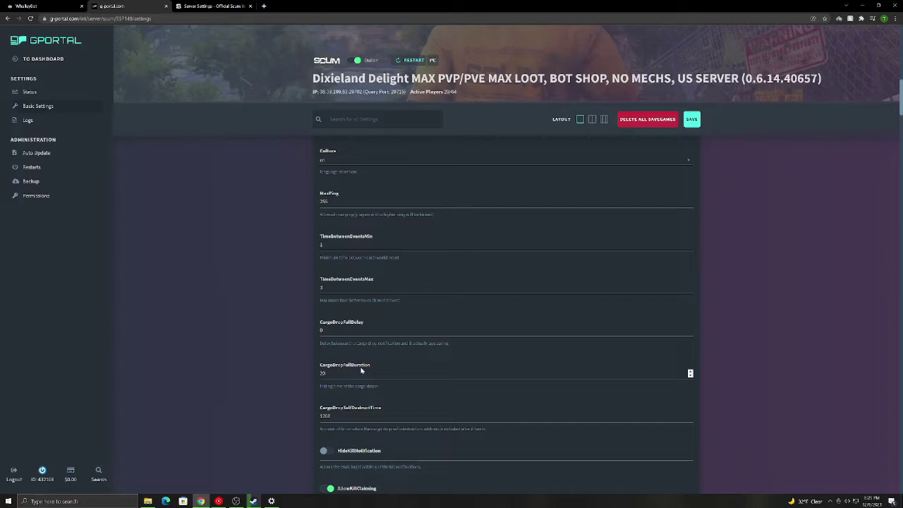
{"action": "scroll", "coordinate": [690, 374], "scroll_direction": "down", "scroll_amount": 1}
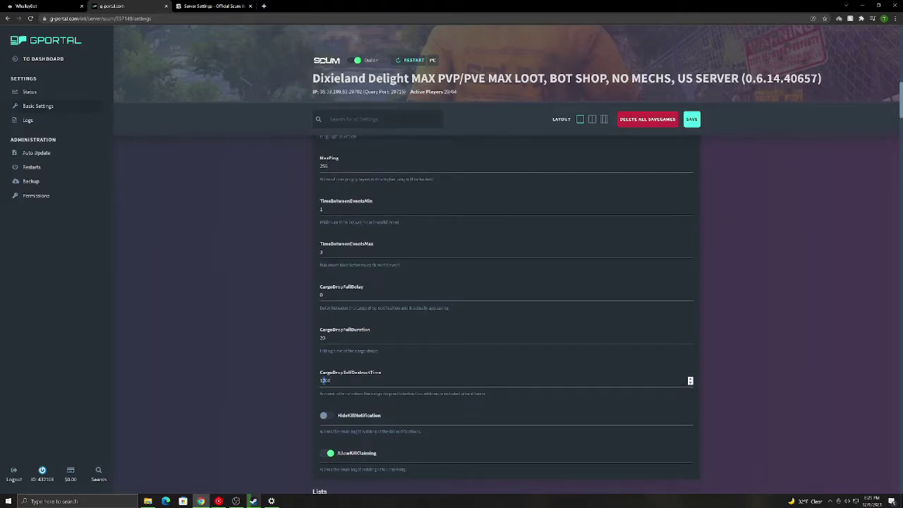
{"action": "left_click_drag", "start_coordinate": [319, 381], "coordinate": [325, 395]}
{"action": "left_click", "coordinate": [258, 379]}
Examine the HideKillNotification and AllowKillClaiming options.
{"action": "scroll", "coordinate": [390, 358], "scroll_direction": "down", "scroll_amount": 2}
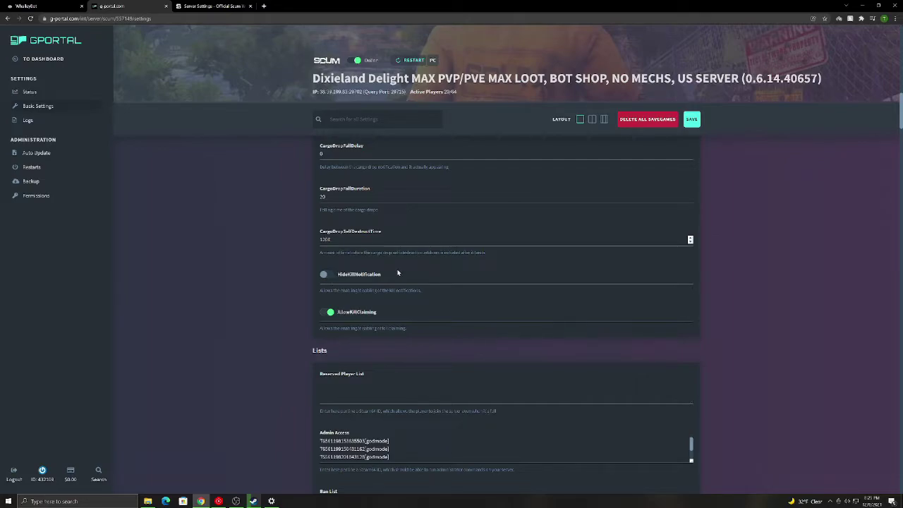
{"action": "scroll", "coordinate": [388, 317], "scroll_direction": "down", "scroll_amount": 1}
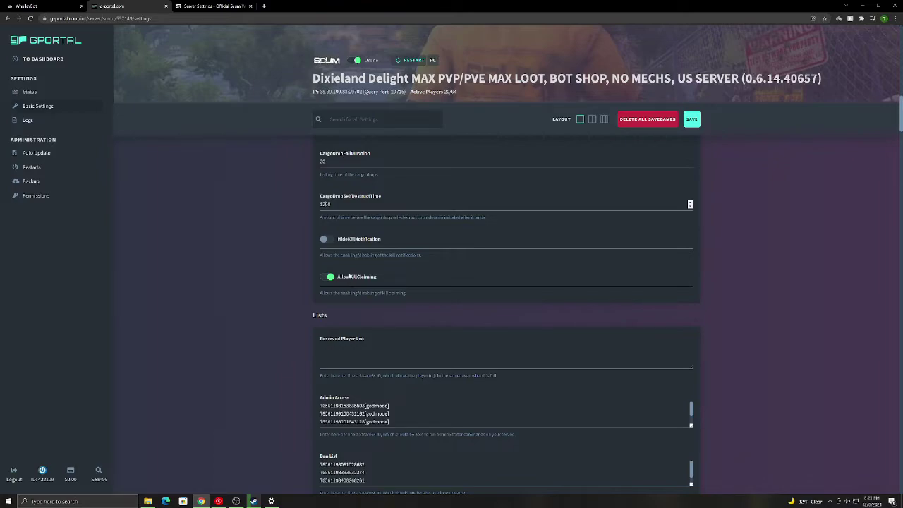
{"action": "scroll", "coordinate": [348, 277], "scroll_direction": "down", "scroll_amount": 1}
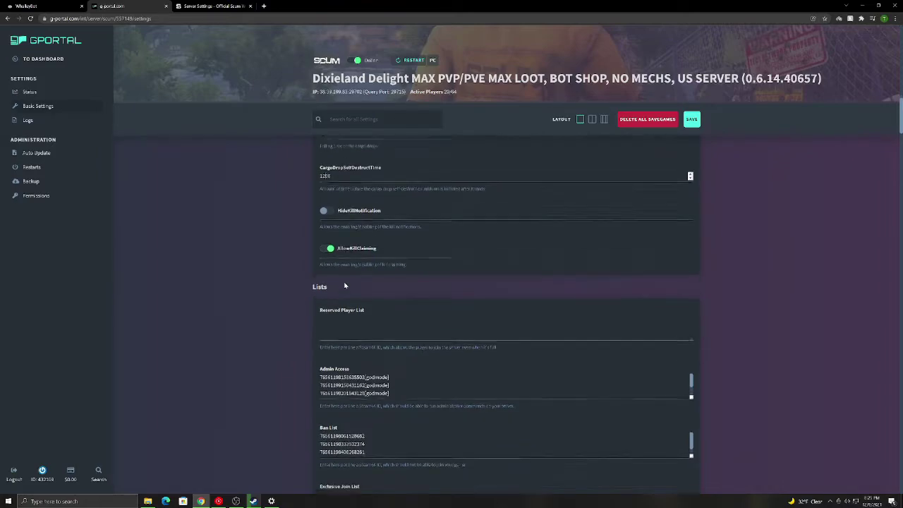
Examine the Reserved Player List and the Admin Access entries with their godmode tags in the Lists section.
{"action": "scroll", "coordinate": [348, 277], "scroll_direction": "down", "scroll_amount": 1}
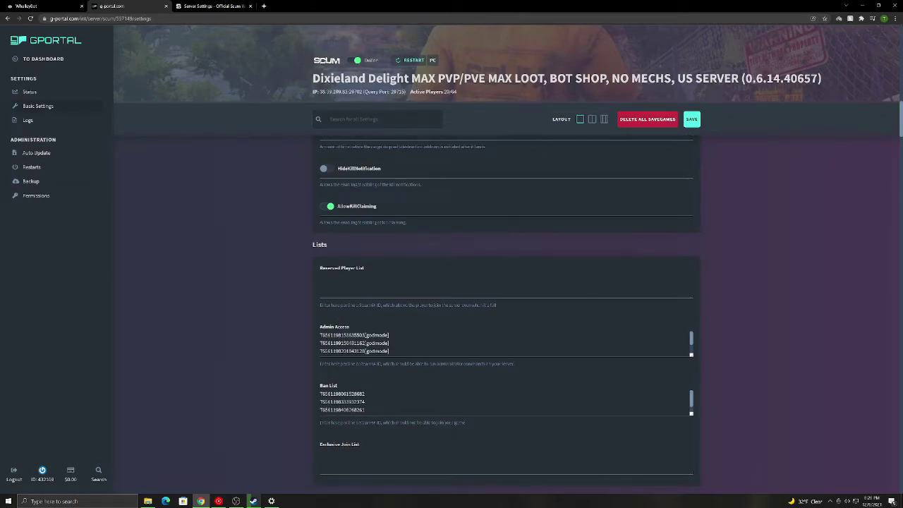
{"action": "left_click", "coordinate": [321, 276]}
{"action": "scroll", "coordinate": [282, 321], "scroll_direction": "down", "scroll_amount": 2}
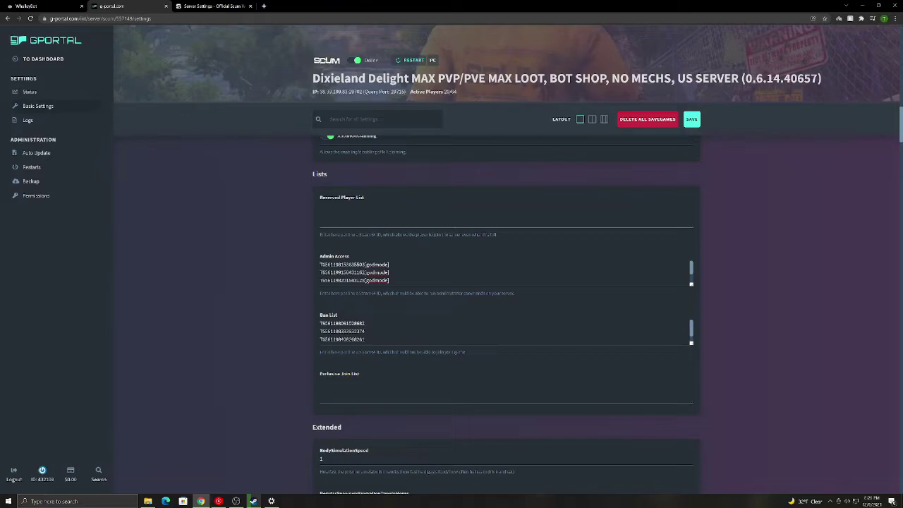
{"action": "left_click_drag", "start_coordinate": [321, 265], "coordinate": [363, 264]}
{"action": "left_click", "coordinate": [365, 264]}
{"action": "key", "text": "ctrl+a"}
{"action": "left_click", "coordinate": [320, 301]}
Examine the player ID entries in the Ban List.
{"action": "scroll", "coordinate": [357, 307], "scroll_direction": "down", "scroll_amount": 1}
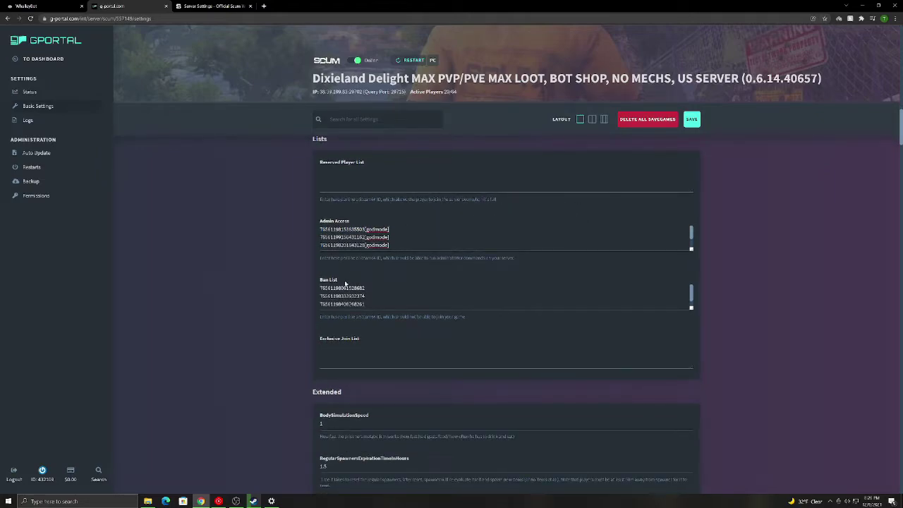
{"action": "scroll", "coordinate": [345, 283], "scroll_direction": "down", "scroll_amount": 1}
{"action": "scroll", "coordinate": [359, 288], "scroll_direction": "up", "scroll_amount": 1}
{"action": "scroll", "coordinate": [346, 296], "scroll_direction": "down", "scroll_amount": 1}
{"action": "left_click_drag", "start_coordinate": [321, 284], "coordinate": [365, 308]}
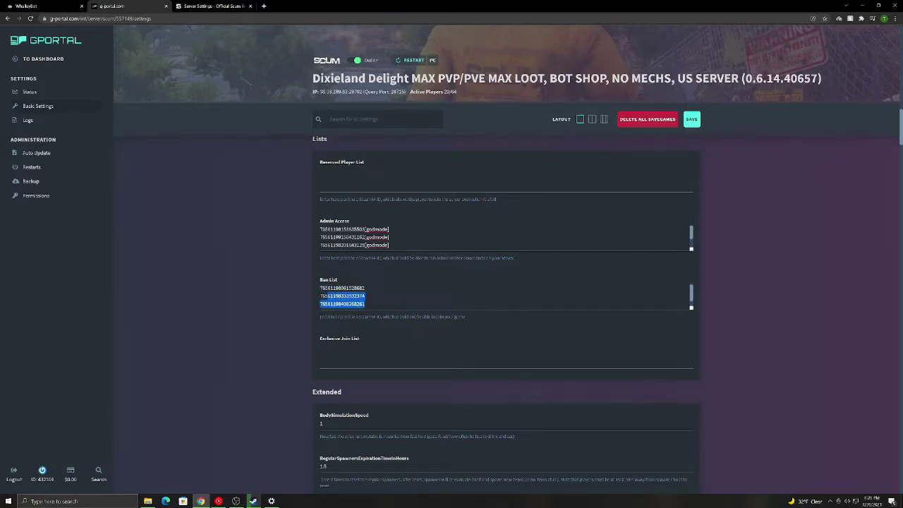
Examine the Exclusive Join List field in the Lists section.
{"action": "scroll", "coordinate": [389, 341], "scroll_direction": "down", "scroll_amount": 1}
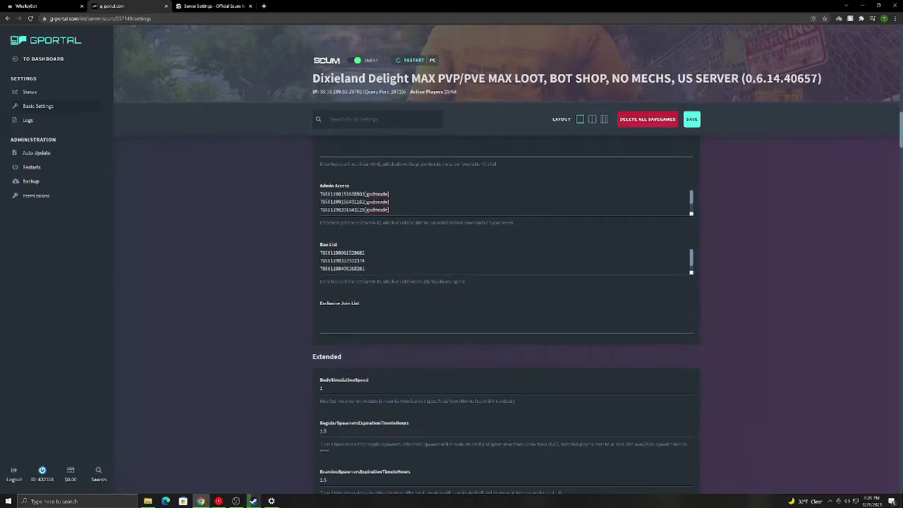
{"action": "scroll", "coordinate": [364, 287], "scroll_direction": "up", "scroll_amount": 1}
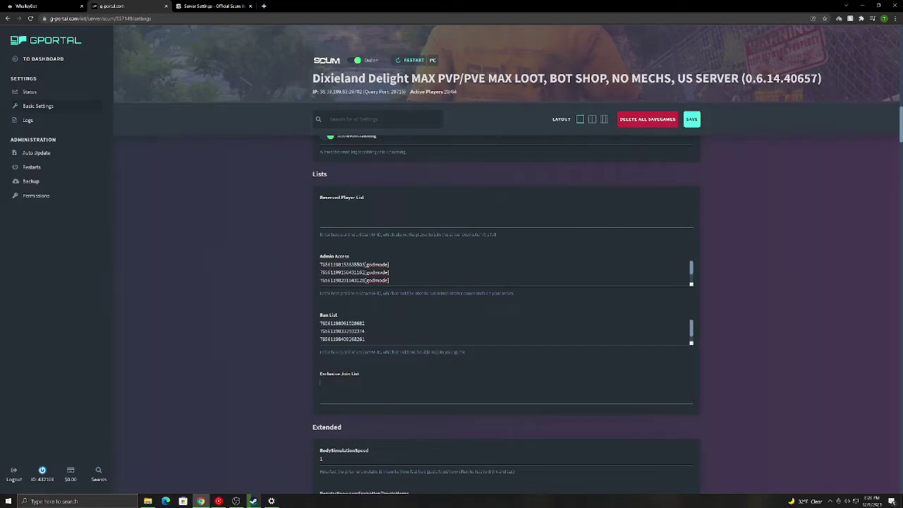
{"action": "left_click", "coordinate": [375, 377]}
{"action": "scroll", "coordinate": [374, 377], "scroll_direction": "down", "scroll_amount": 1}
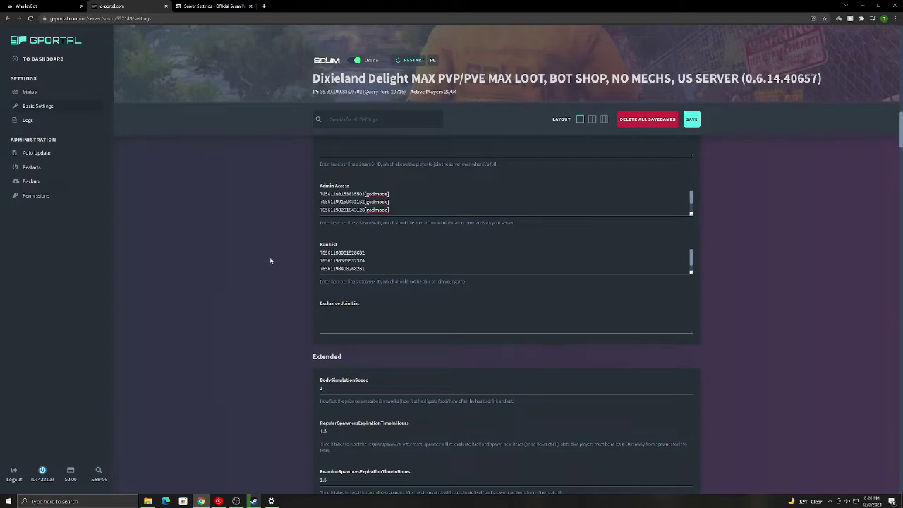
Examine the BodySimulationSpeed setting in the Extended section.
{"action": "scroll", "coordinate": [284, 287], "scroll_direction": "down", "scroll_amount": 2}
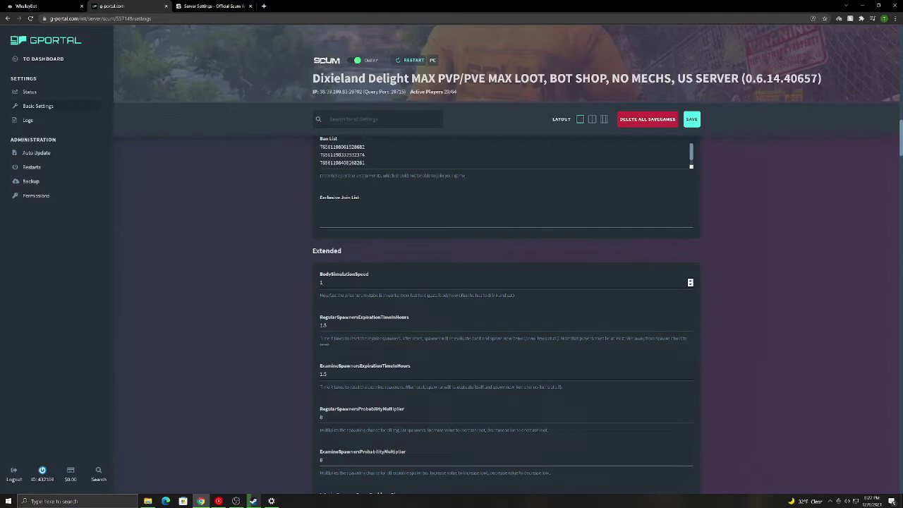
{"action": "scroll", "coordinate": [304, 309], "scroll_direction": "down", "scroll_amount": 1}
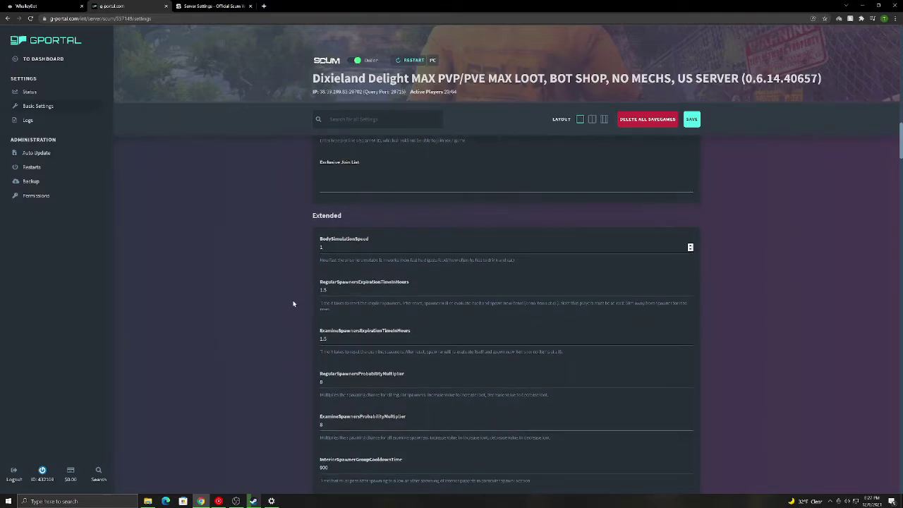
{"action": "scroll", "coordinate": [295, 310], "scroll_direction": "down", "scroll_amount": 1}
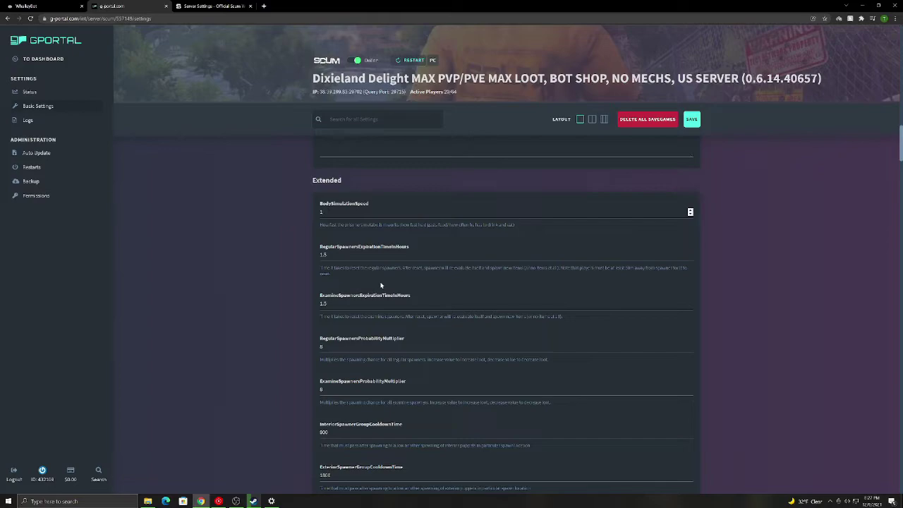
Examine the RegularSpawnersExpirationTimeInHours and ExamineSpawnersExpirationTimeInHours settings.
{"action": "key", "text": "Tab"}
{"action": "scroll", "coordinate": [354, 305], "scroll_direction": "down", "scroll_amount": 1}
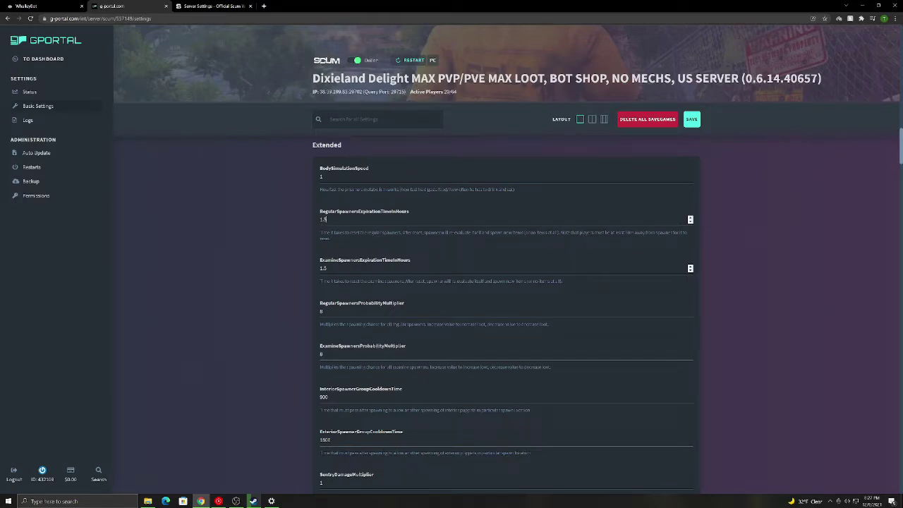
{"action": "left_click_drag", "start_coordinate": [340, 260], "coordinate": [411, 260]}
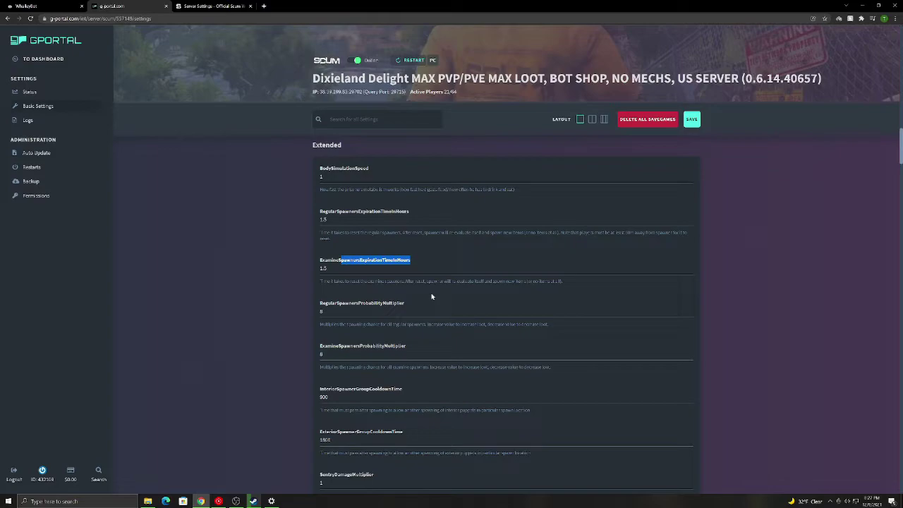
Examine the RegularSpawnersProbabilityMultiplier setting in the Extended section.
{"action": "left_click", "coordinate": [371, 305]}
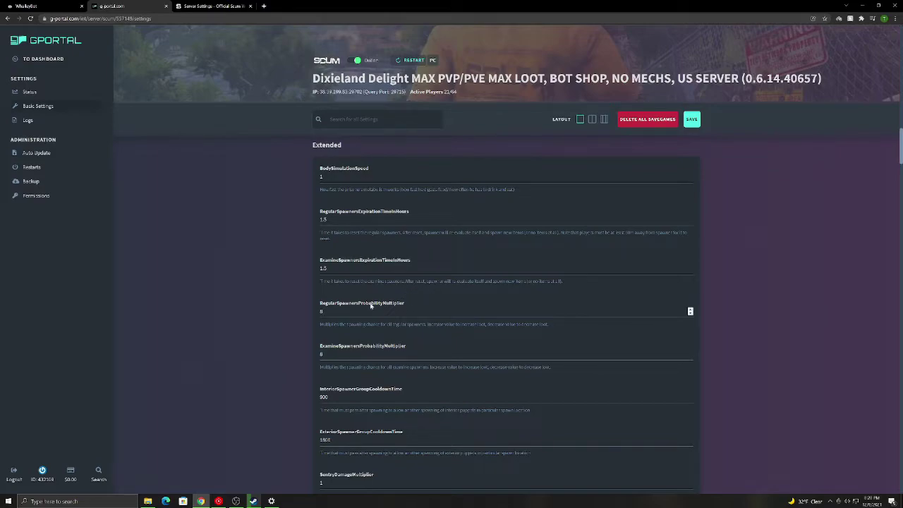
{"action": "left_click_drag", "start_coordinate": [325, 305], "coordinate": [408, 305]}
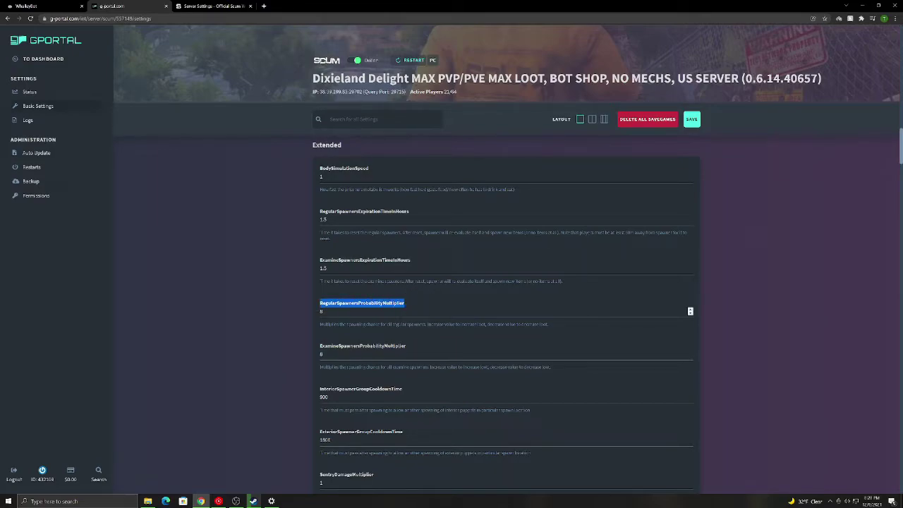
{"action": "left_click", "coordinate": [375, 306]}
{"action": "left_click_drag", "start_coordinate": [319, 305], "coordinate": [405, 305]}
{"action": "left_click", "coordinate": [350, 323]}
Examine the ExamineSpawnersProbabilityMultiplier setting and its value field.
{"action": "scroll", "coordinate": [346, 304], "scroll_direction": "down", "scroll_amount": 1}
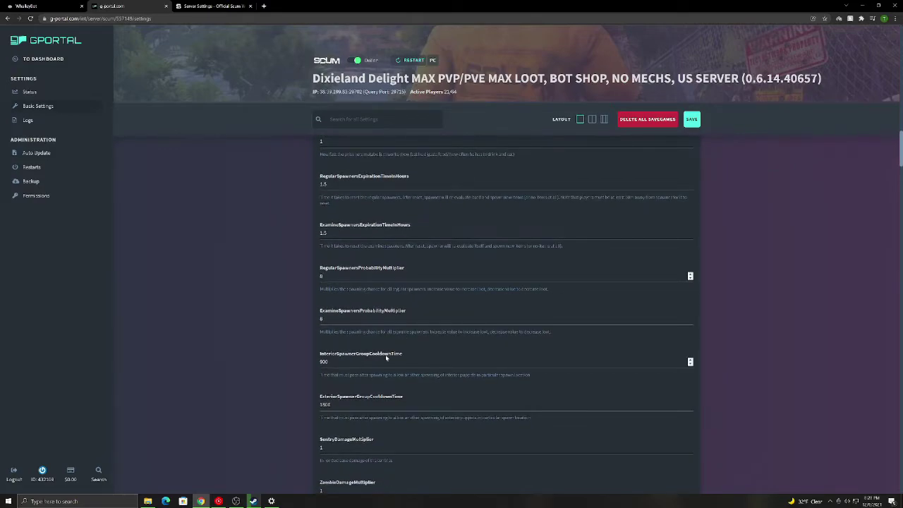
{"action": "left_click", "coordinate": [349, 336]}
{"action": "double_click", "coordinate": [341, 310]}
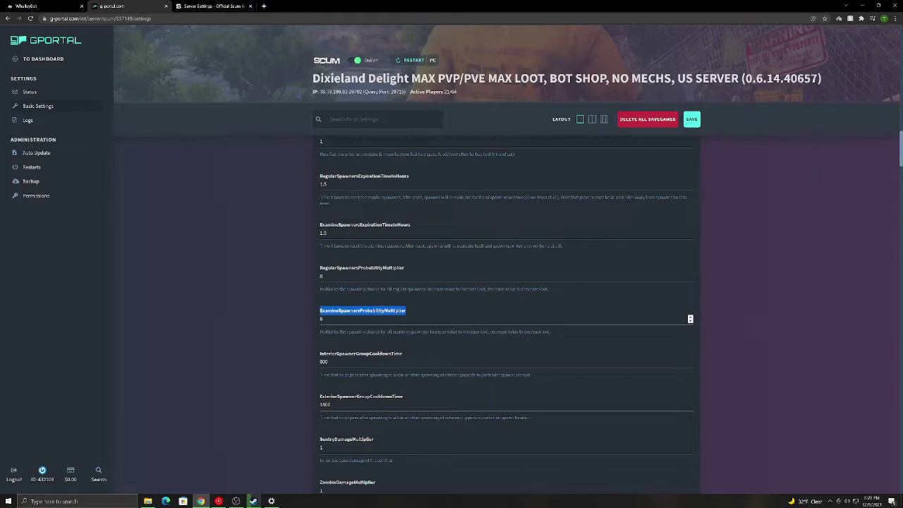
{"action": "left_click", "coordinate": [323, 319]}
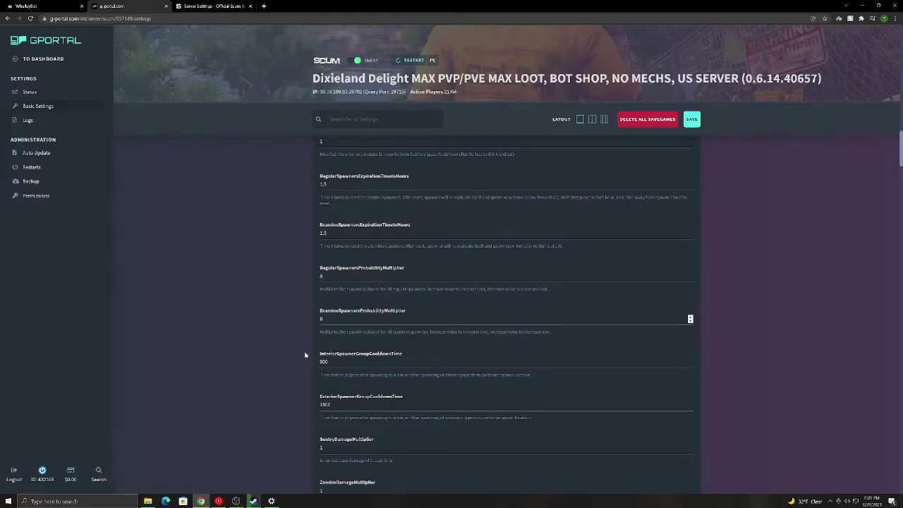
Examine the InteriorSpawnerGroupCooldownTime and ExteriorSpawnerGroupCooldownTime settings.
{"action": "scroll", "coordinate": [305, 355], "scroll_direction": "down", "scroll_amount": 1}
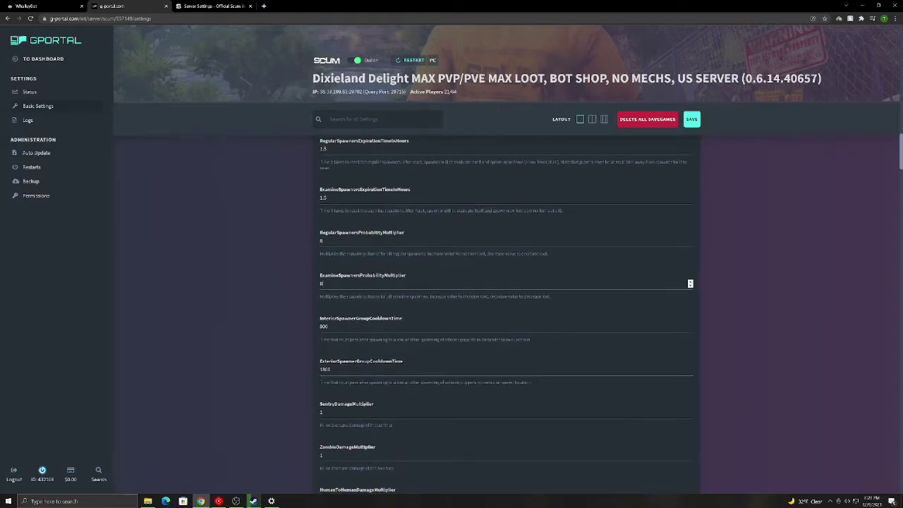
{"action": "double_click", "coordinate": [331, 321]}
{"action": "double_click", "coordinate": [353, 363]}
Examine the SentryDamageMultiplier and ZombieDamageMultiplier settings.
{"action": "scroll", "coordinate": [352, 364], "scroll_direction": "down", "scroll_amount": 1}
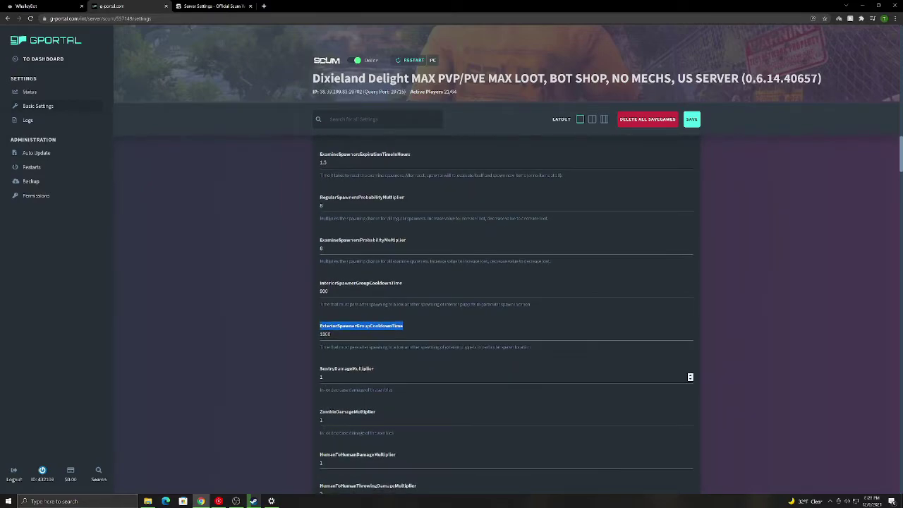
{"action": "double_click", "coordinate": [345, 374]}
{"action": "left_click", "coordinate": [344, 377]}
{"action": "double_click", "coordinate": [344, 377]}
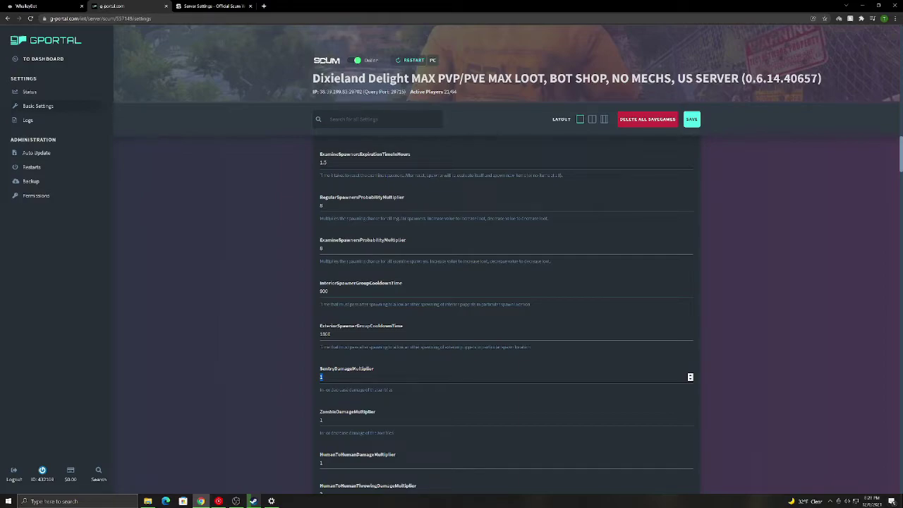
{"action": "left_click", "coordinate": [299, 368]}
{"action": "scroll", "coordinate": [335, 402], "scroll_direction": "down", "scroll_amount": 1}
{"action": "double_click", "coordinate": [346, 341]}
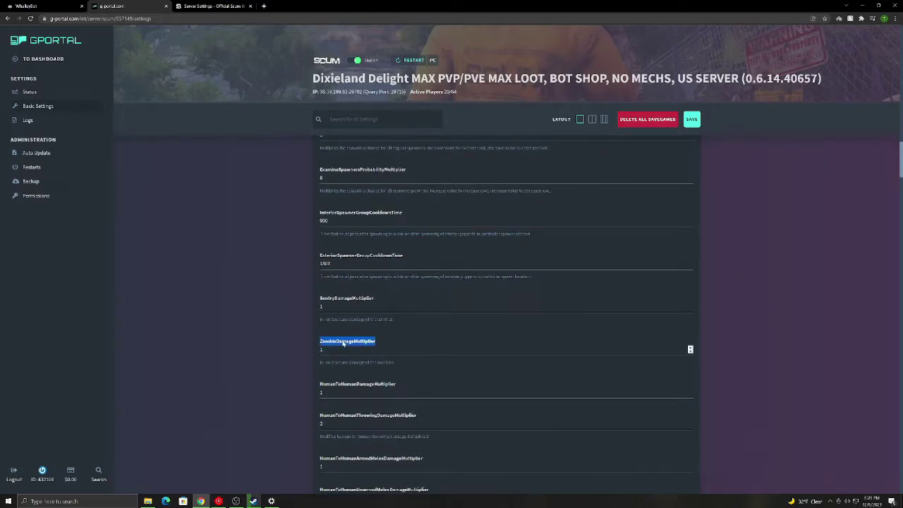
{"action": "left_click", "coordinate": [332, 349]}
Examine the HumanToHumanDamageMultiplier and HumanToHumanThrowingDamageMultiplier settings.
{"action": "scroll", "coordinate": [332, 390], "scroll_direction": "down", "scroll_amount": 1}
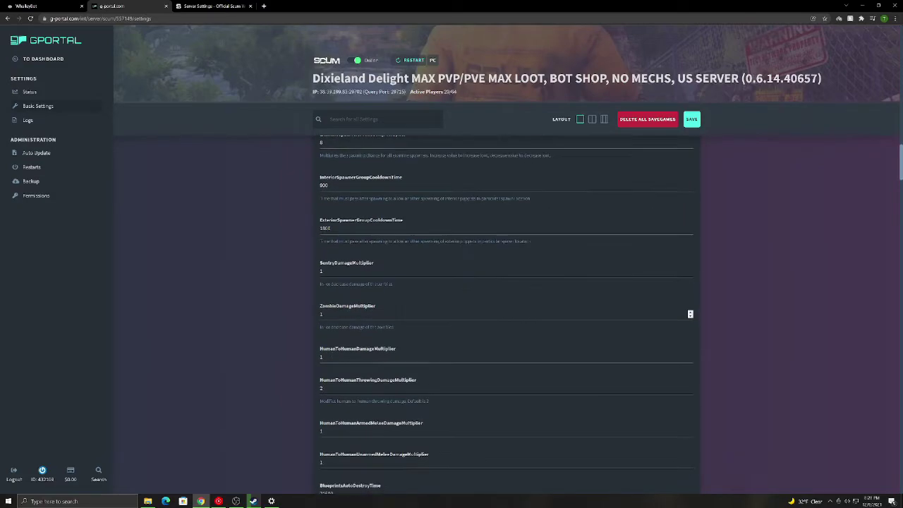
{"action": "left_click", "coordinate": [349, 354]}
{"action": "scroll", "coordinate": [410, 386], "scroll_direction": "down", "scroll_amount": 1}
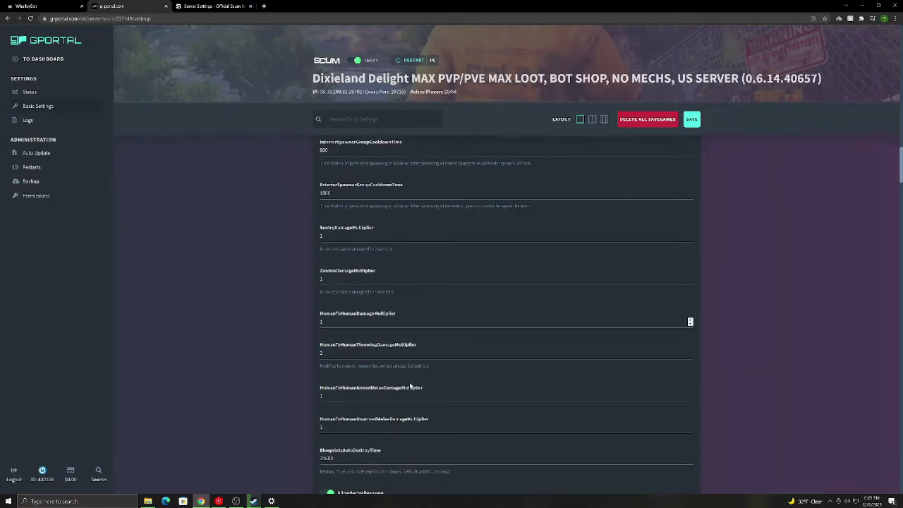
{"action": "double_click", "coordinate": [333, 347]}
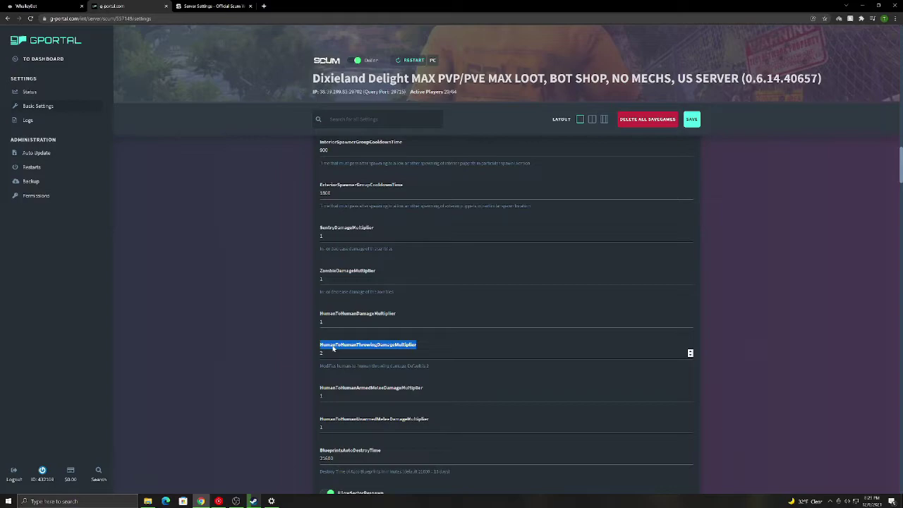
{"action": "left_click", "coordinate": [325, 353]}
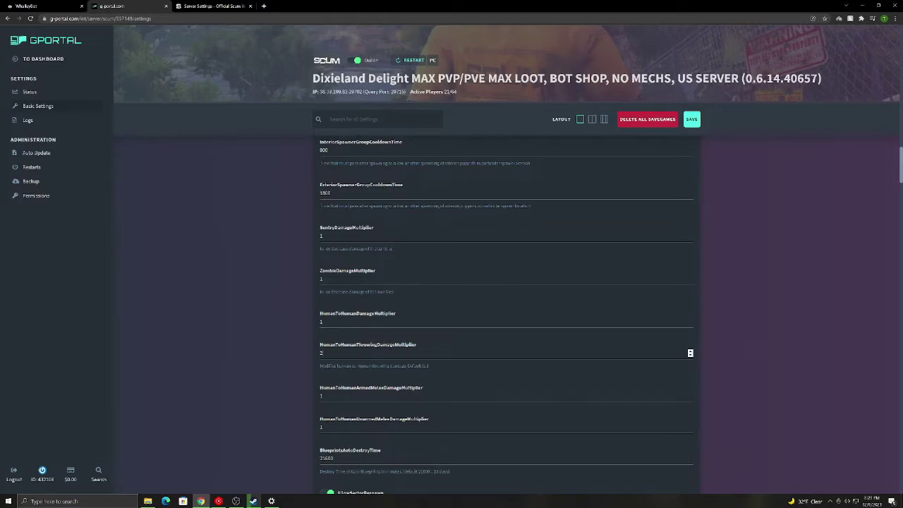
Examine the armed and unarmed HumanToHuman melee damage multiplier settings.
{"action": "scroll", "coordinate": [365, 368], "scroll_direction": "down", "scroll_amount": 1}
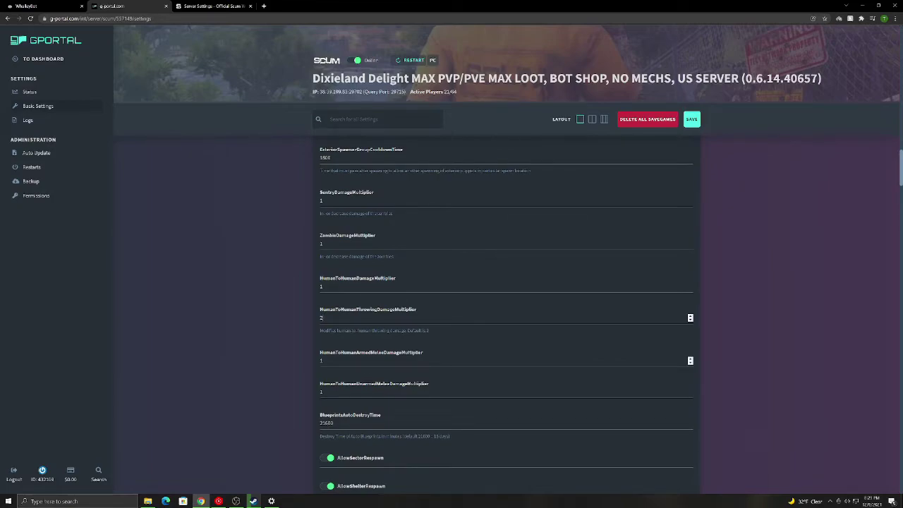
{"action": "left_click", "coordinate": [322, 360]}
{"action": "scroll", "coordinate": [360, 376], "scroll_direction": "down", "scroll_amount": 1}
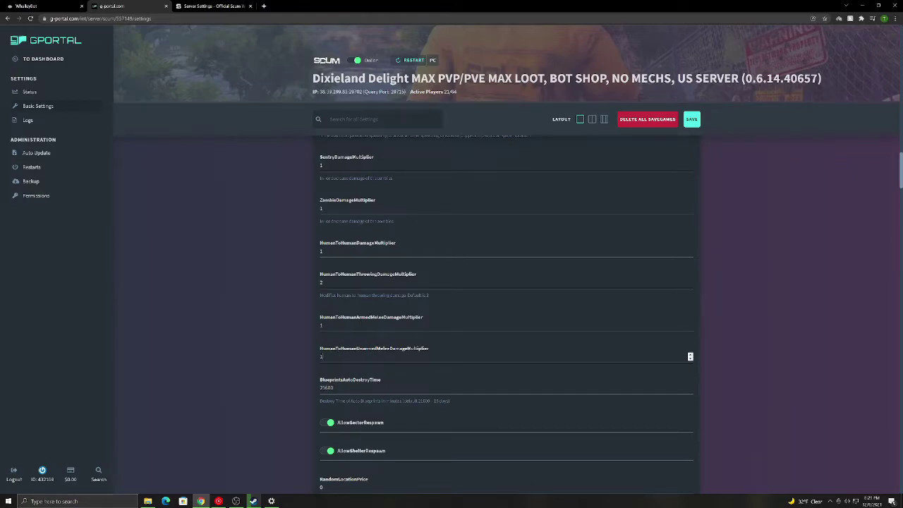
{"action": "left_click_drag", "start_coordinate": [326, 318], "coordinate": [423, 317]}
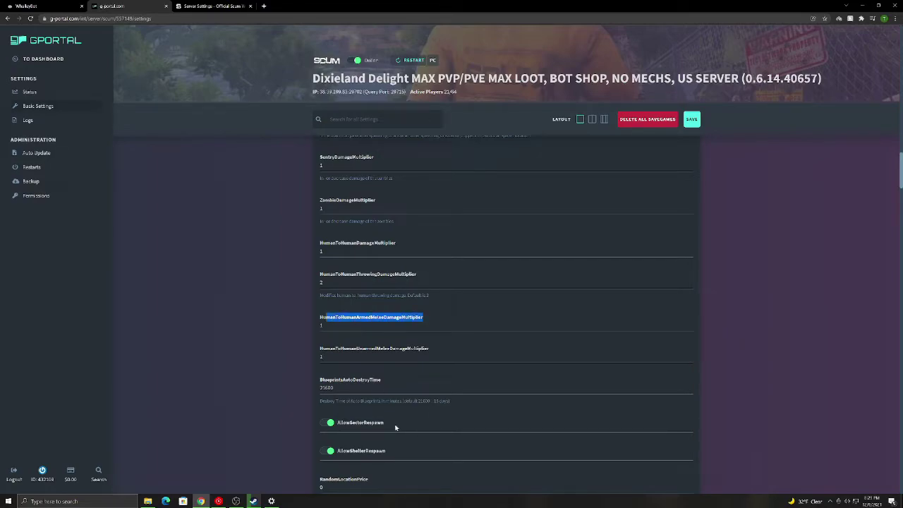
{"action": "left_click", "coordinate": [306, 345]}
Examine the BlueprintsAutoDestroyTime setting and its value in minutes.
{"action": "scroll", "coordinate": [338, 403], "scroll_direction": "down", "scroll_amount": 1}
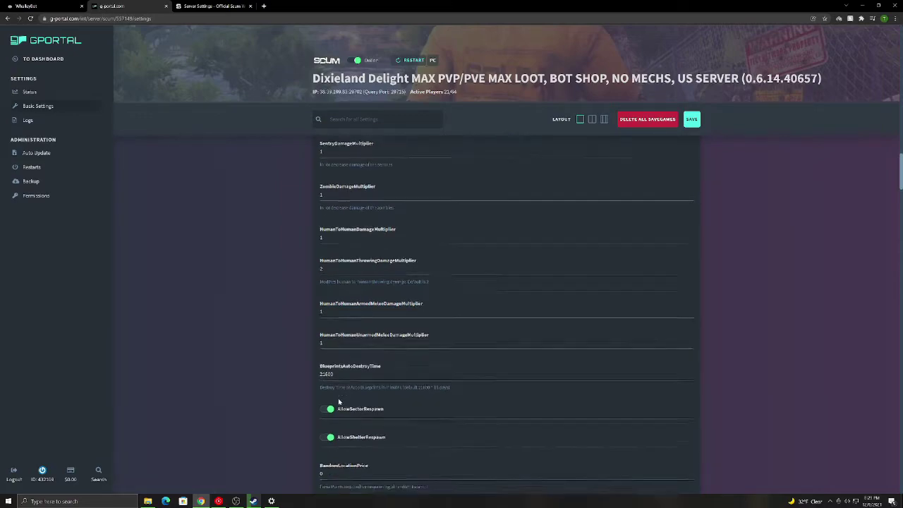
{"action": "double_click", "coordinate": [326, 352]}
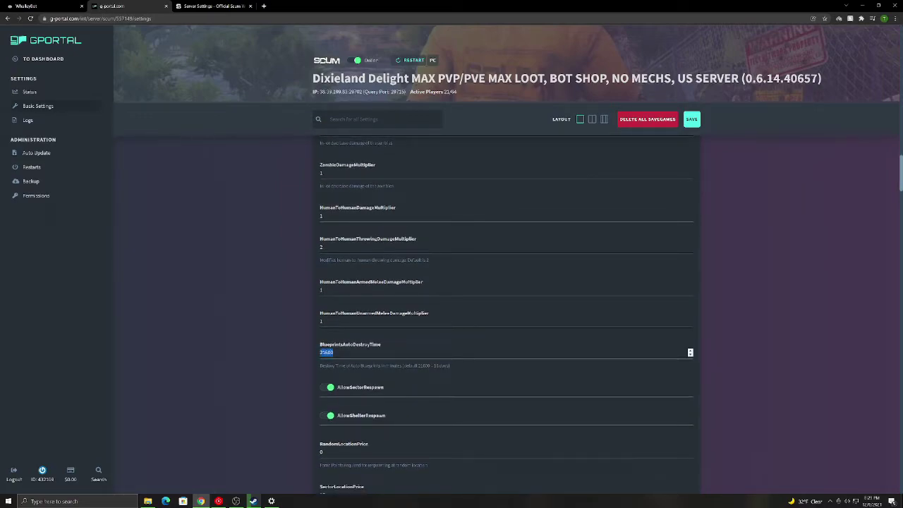
{"action": "left_click", "coordinate": [326, 352]}
{"action": "double_click", "coordinate": [326, 352]}
{"action": "left_click", "coordinate": [326, 352]}
{"action": "double_click", "coordinate": [326, 352]}
{"action": "left_click", "coordinate": [292, 352]}
Review the AllowSectorRespawn option, and switch AllowShelterRespawn off and back on.
{"action": "scroll", "coordinate": [332, 355], "scroll_direction": "down", "scroll_amount": 1}
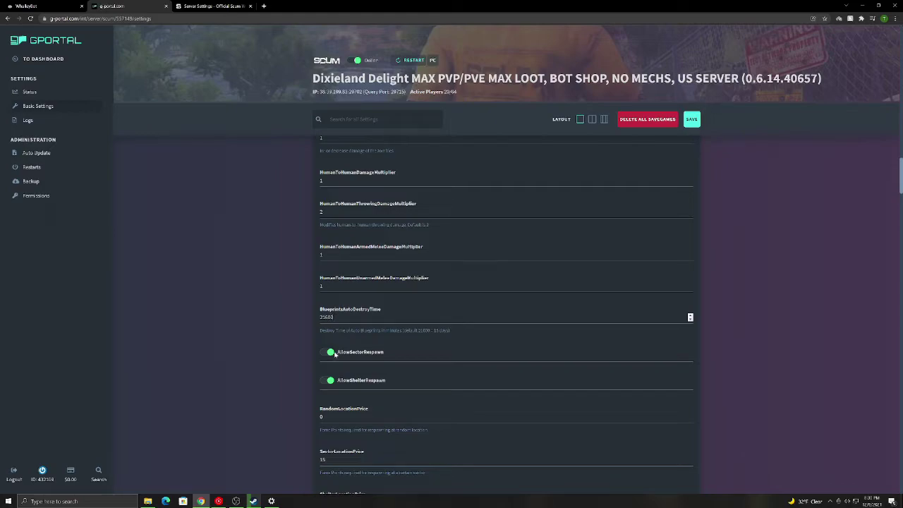
{"action": "scroll", "coordinate": [334, 355], "scroll_direction": "down", "scroll_amount": 1}
{"action": "left_click", "coordinate": [345, 346]}
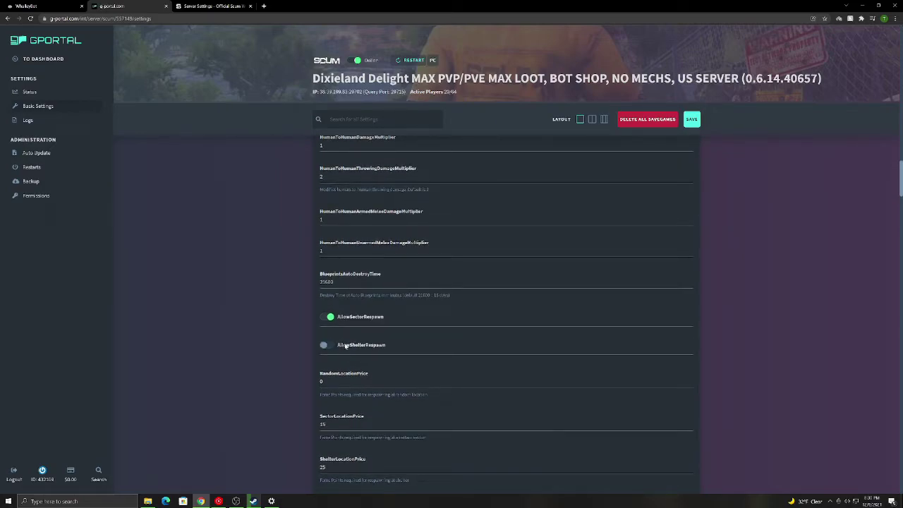
{"action": "left_click", "coordinate": [345, 346]}
Examine the random, sector and shelter location prices and the three respawn price modifier settings.
{"action": "scroll", "coordinate": [270, 335], "scroll_direction": "down", "scroll_amount": 1}
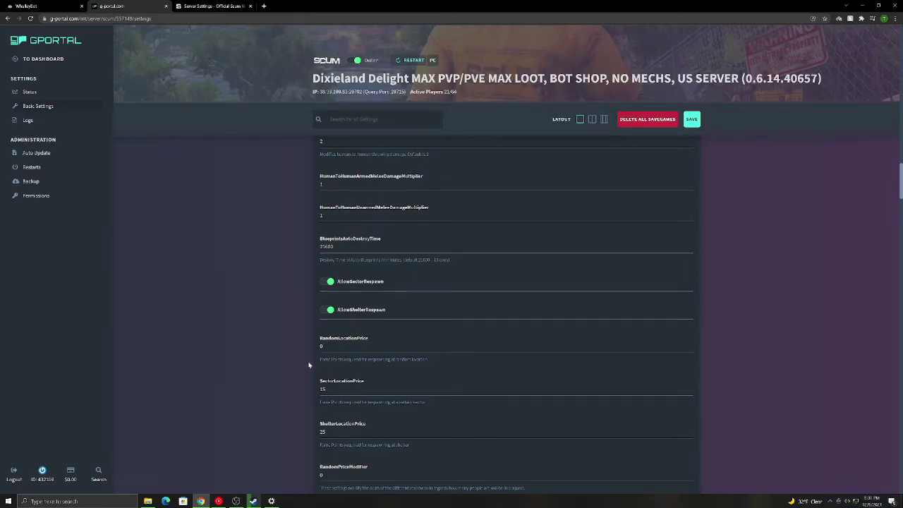
{"action": "scroll", "coordinate": [308, 362], "scroll_direction": "down", "scroll_amount": 1}
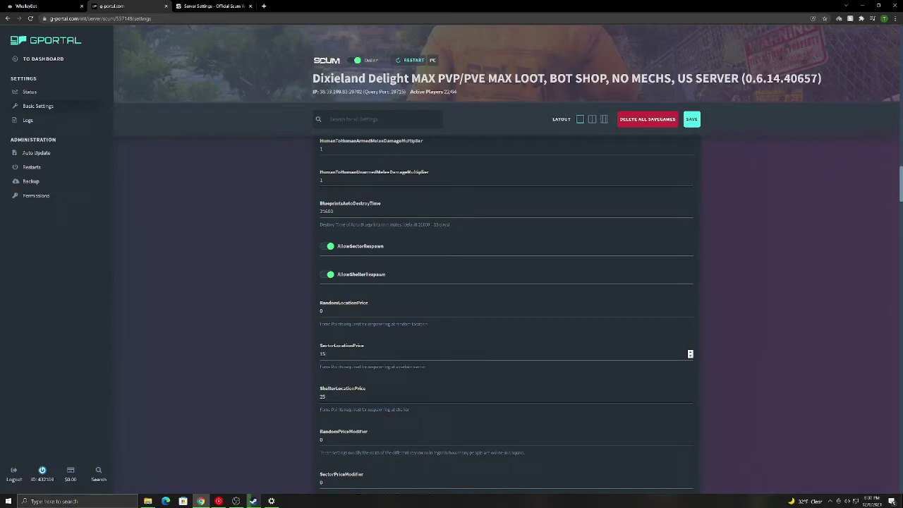
{"action": "scroll", "coordinate": [507, 317], "scroll_direction": "down", "scroll_amount": 2}
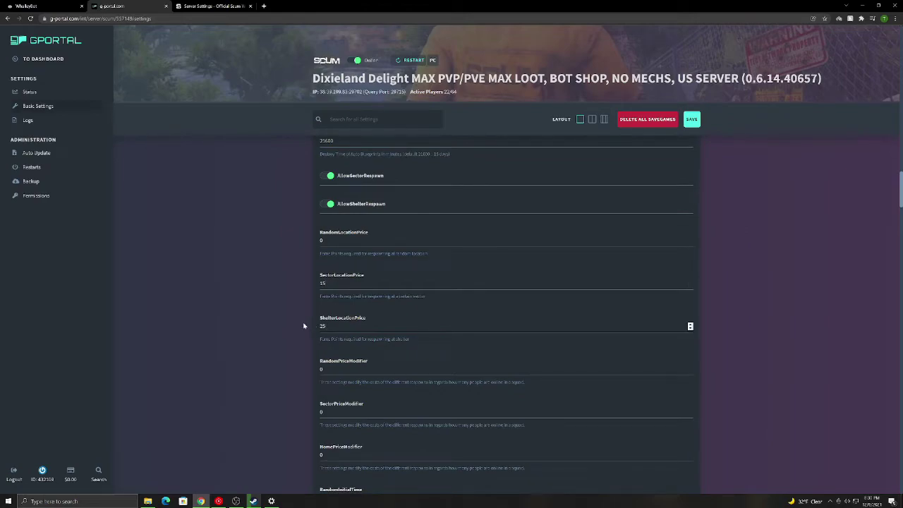
{"action": "scroll", "coordinate": [296, 321], "scroll_direction": "down", "scroll_amount": 2}
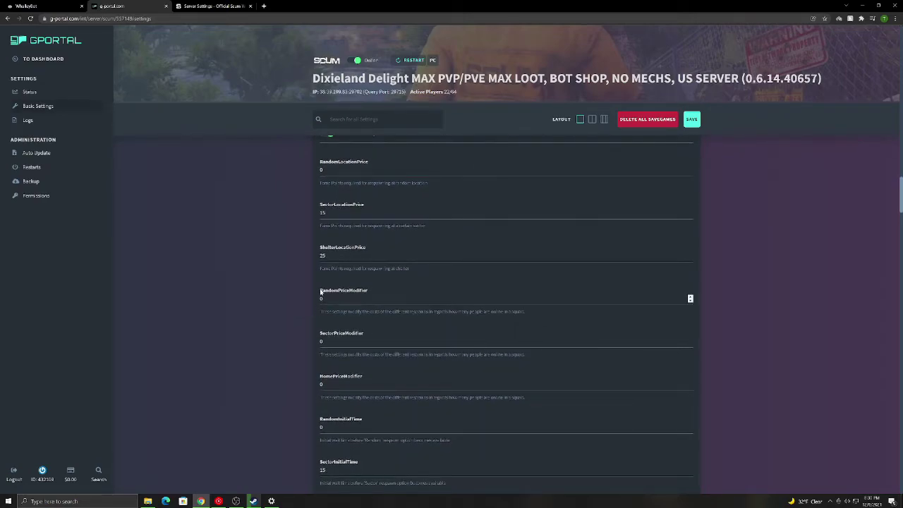
{"action": "left_click_drag", "start_coordinate": [320, 291], "coordinate": [527, 399]}
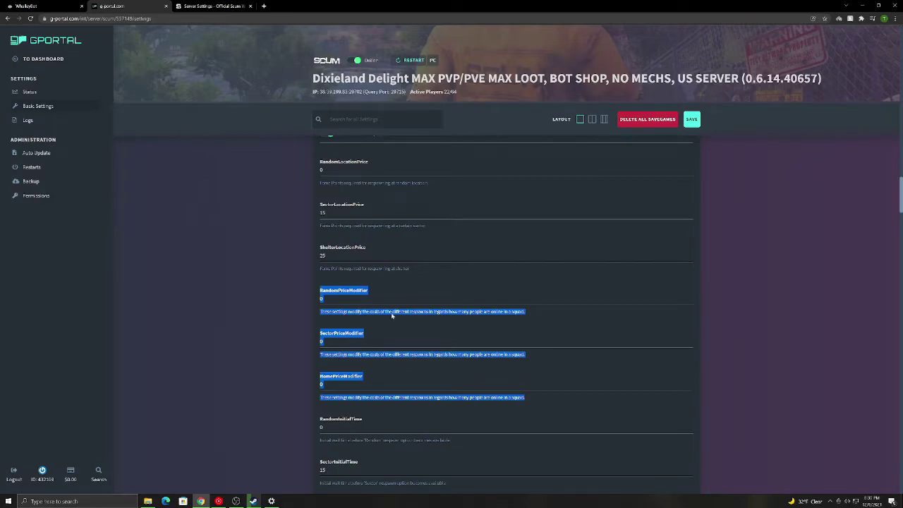
{"action": "left_click", "coordinate": [326, 255]}
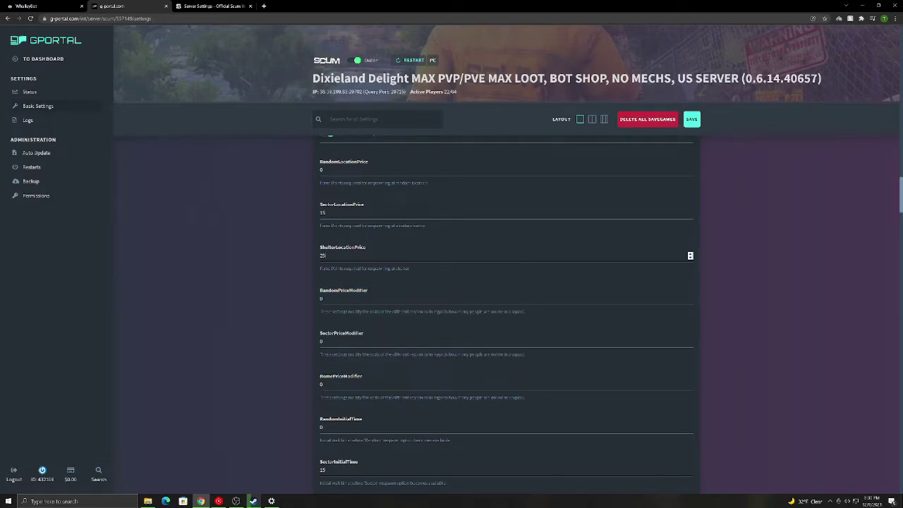
Try editing the value of the HomePriceModifier setting.
{"action": "left_click", "coordinate": [332, 341]}
{"action": "left_click", "coordinate": [332, 384]}
{"action": "key", "text": "BackSpace"}
{"action": "key", "text": "BackSpace"}
{"action": "left_click", "coordinate": [345, 254]}
{"action": "double_click", "coordinate": [321, 384]}
{"action": "key", "text": "BackSpace"}
{"action": "left_click", "coordinate": [230, 338]}
Examine the RandomInitialTime, SectorInitialTime and ShelterInitialTime respawn wait settings.
{"action": "scroll", "coordinate": [361, 387], "scroll_direction": "down", "scroll_amount": 1}
{"action": "scroll", "coordinate": [362, 384], "scroll_direction": "down", "scroll_amount": 1}
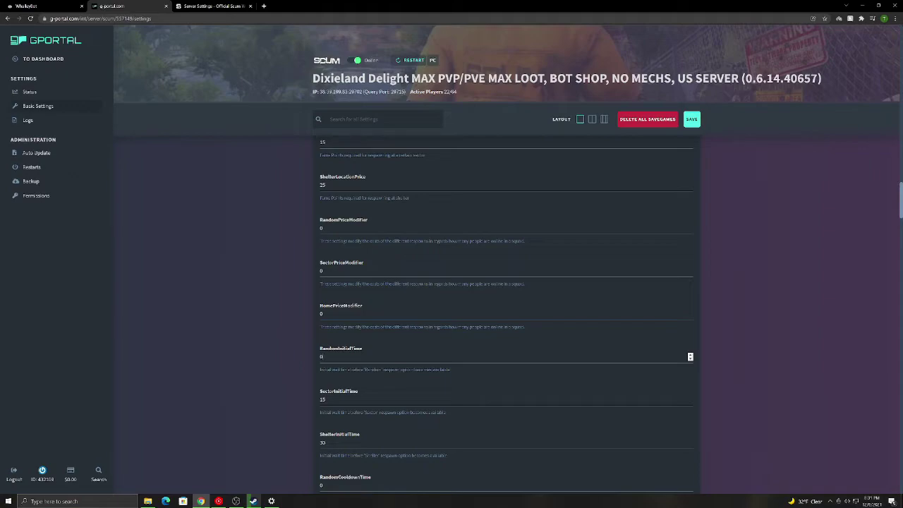
{"action": "left_click", "coordinate": [326, 400]}
{"action": "key", "text": "ctrl+a"}
{"action": "scroll", "coordinate": [341, 402], "scroll_direction": "down", "scroll_amount": 1}
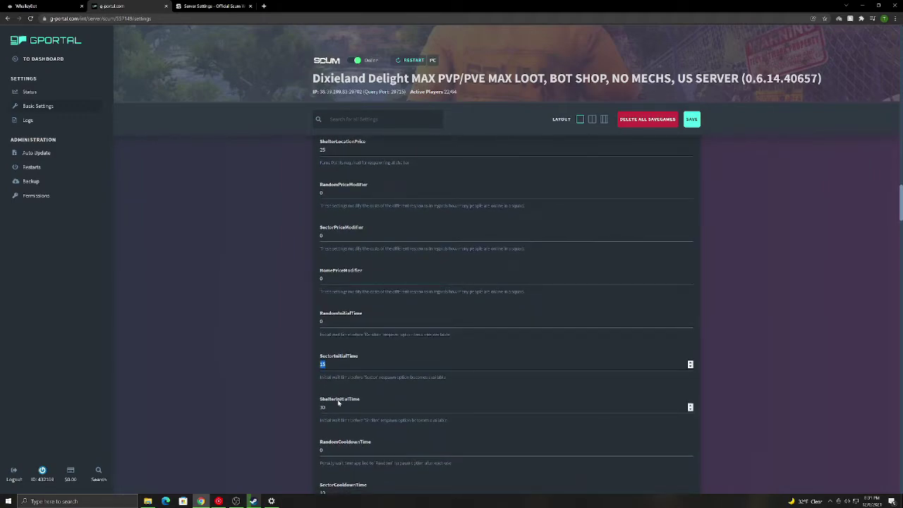
{"action": "double_click", "coordinate": [340, 399]}
{"action": "key", "text": "End"}
Examine the RandomCooldownTime, SectorCooldownTime and ShelterCooldownTime respawn penalty settings.
{"action": "scroll", "coordinate": [340, 399], "scroll_direction": "down", "scroll_amount": 1}
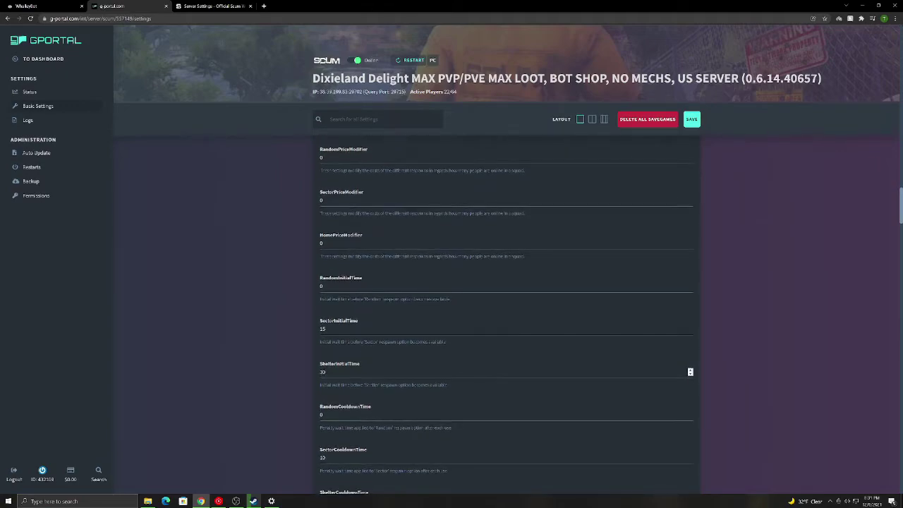
{"action": "key", "text": "Tab"}
{"action": "scroll", "coordinate": [364, 374], "scroll_direction": "down", "scroll_amount": 1}
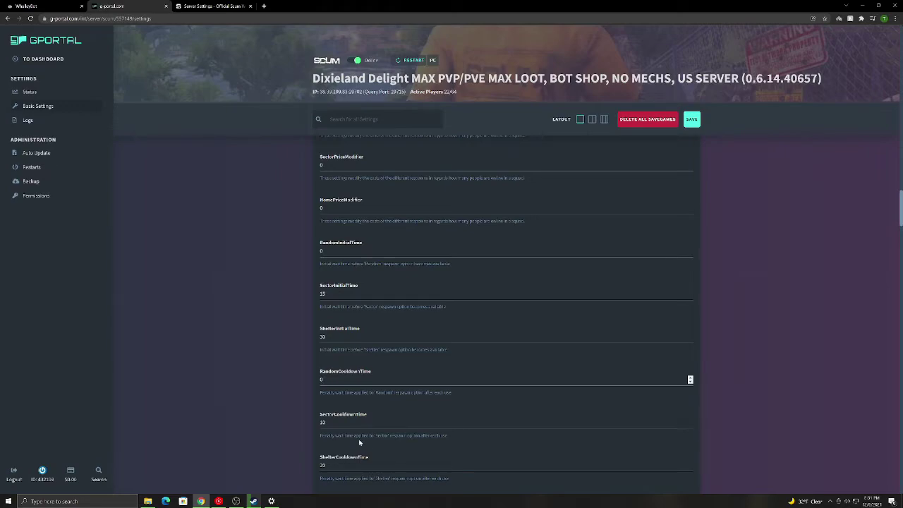
{"action": "left_click", "coordinate": [346, 422]}
{"action": "scroll", "coordinate": [341, 352], "scroll_direction": "down", "scroll_amount": 3}
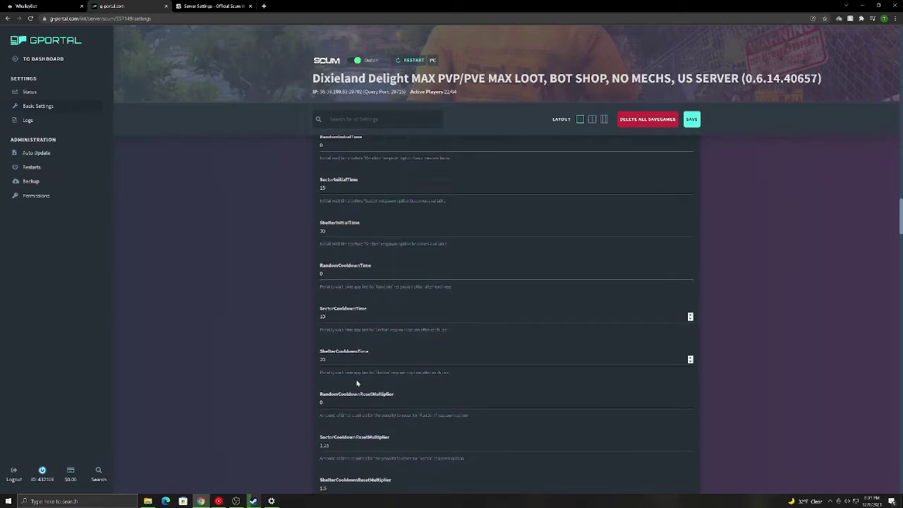
{"action": "left_click", "coordinate": [362, 384]}
Examine the random, sector and shelter CooldownResetMultiplier settings.
{"action": "scroll", "coordinate": [416, 429], "scroll_direction": "down", "scroll_amount": 1}
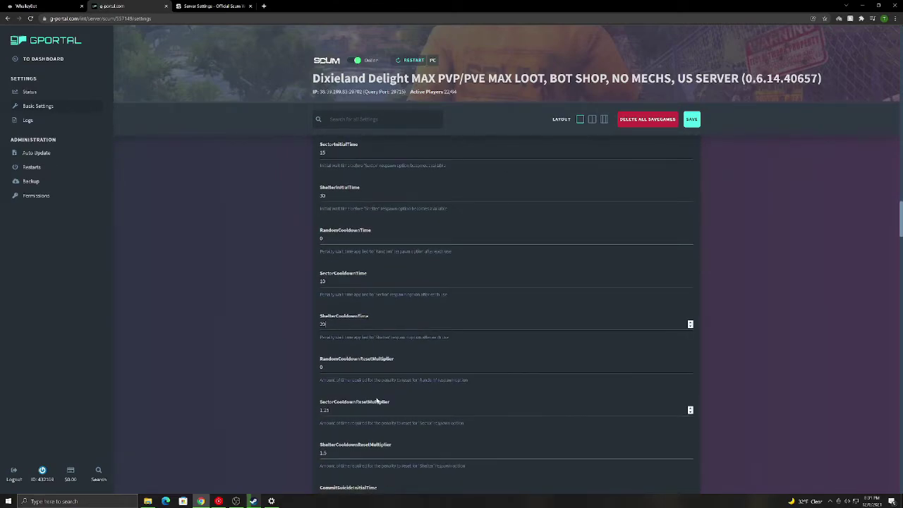
{"action": "left_click", "coordinate": [366, 362]}
{"action": "scroll", "coordinate": [494, 346], "scroll_direction": "down", "scroll_amount": 2}
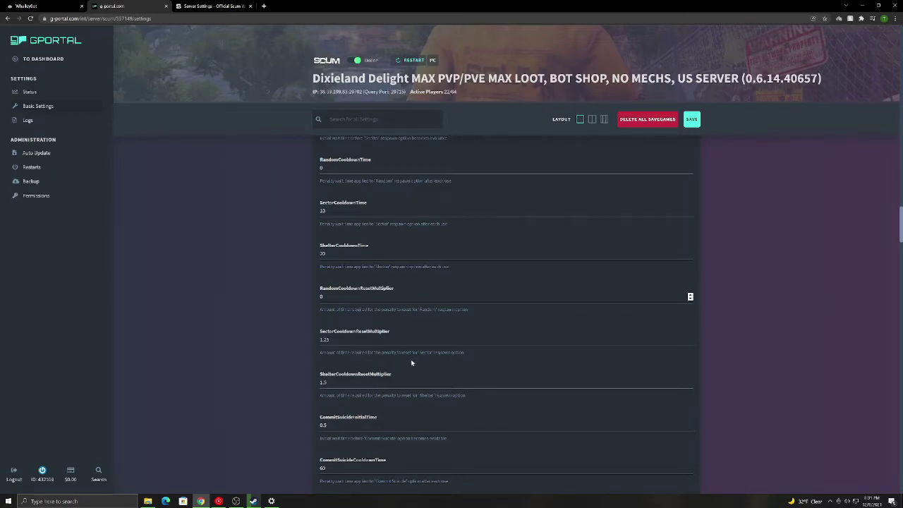
Examine the CommitSuicideInitialTime setting and the related suicide cooldown options below it.
{"action": "scroll", "coordinate": [412, 363], "scroll_direction": "down", "scroll_amount": 1}
{"action": "double_click", "coordinate": [348, 382]}
{"action": "left_click", "coordinate": [253, 363]}
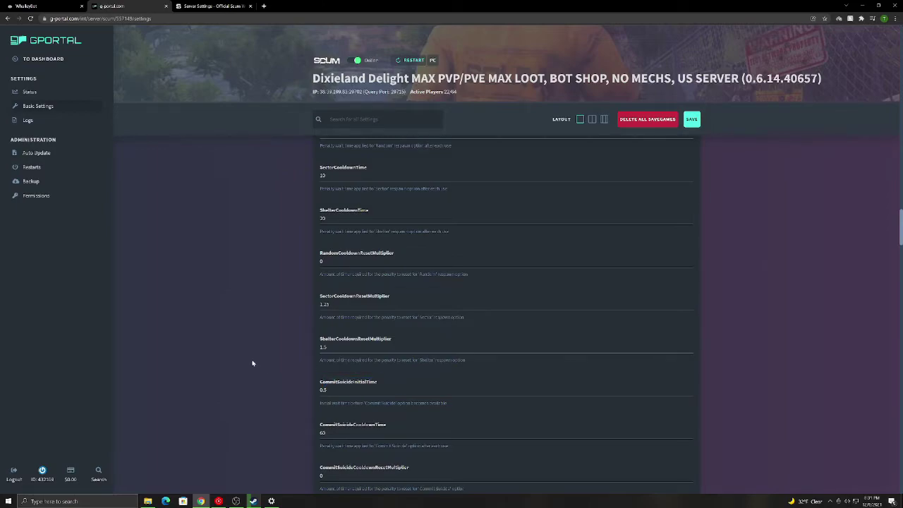
{"action": "scroll", "coordinate": [268, 368], "scroll_direction": "down", "scroll_amount": 2}
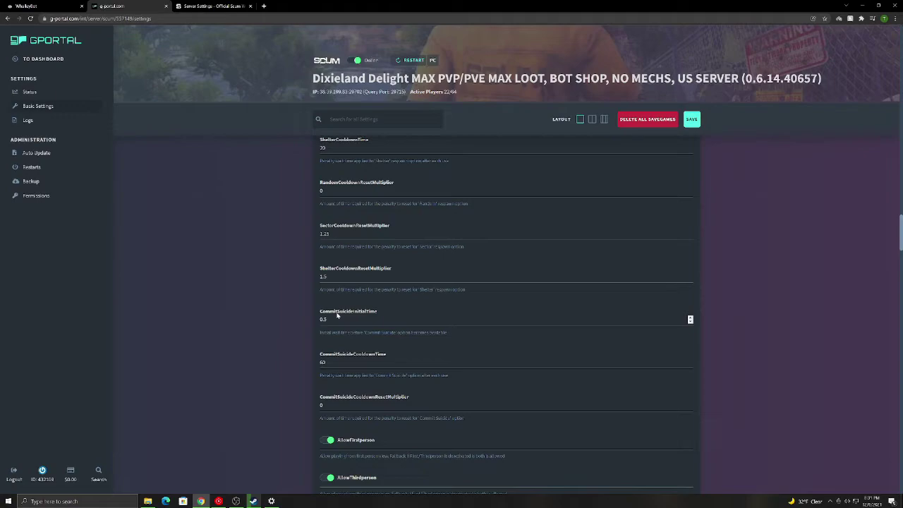
Examine the CommitSuicideInitialTime, CommitSuicideCooldownTime and CommitSuicideCooldownResetMultiplier settings.
{"action": "double_click", "coordinate": [322, 319]}
{"action": "scroll", "coordinate": [353, 359], "scroll_direction": "down", "scroll_amount": 1}
{"action": "double_click", "coordinate": [323, 326]}
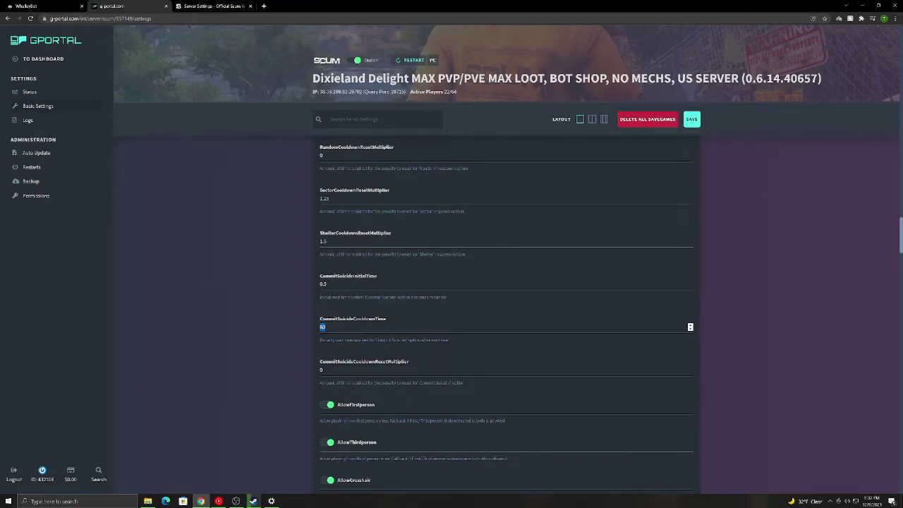
{"action": "scroll", "coordinate": [494, 334], "scroll_direction": "down", "scroll_amount": 1}
{"action": "left_click", "coordinate": [325, 331]}
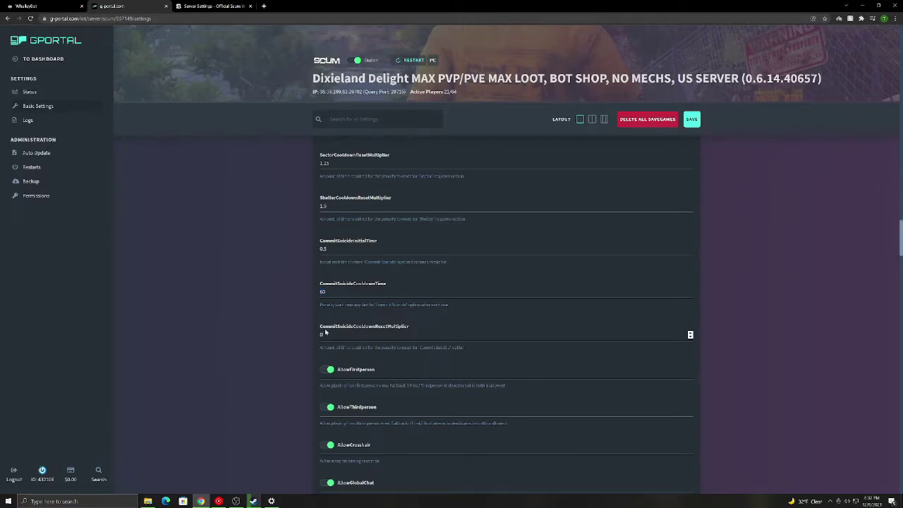
Examine the toggles allowing first person, third person, crosshair, global, local and squad chat, and the map screen.
{"action": "scroll", "coordinate": [332, 325], "scroll_direction": "down", "scroll_amount": 2}
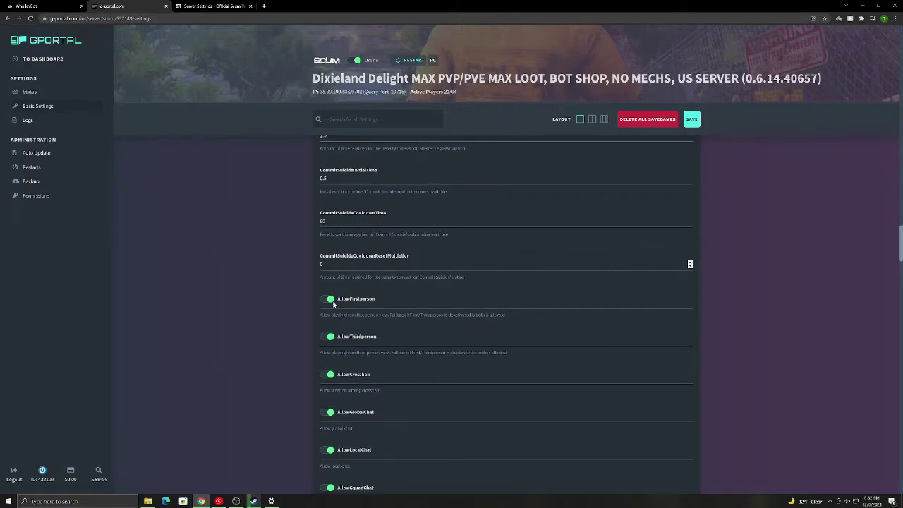
{"action": "scroll", "coordinate": [378, 311], "scroll_direction": "down", "scroll_amount": 1}
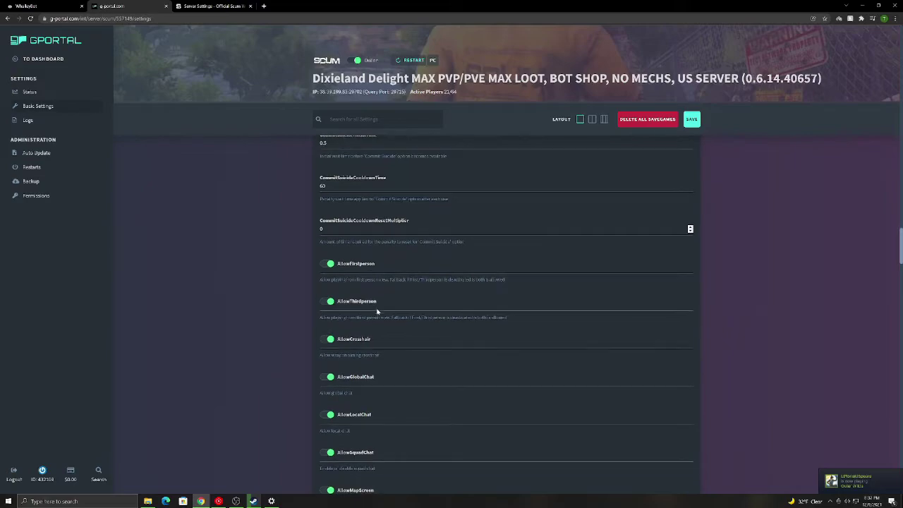
{"action": "scroll", "coordinate": [377, 311], "scroll_direction": "down", "scroll_amount": 3}
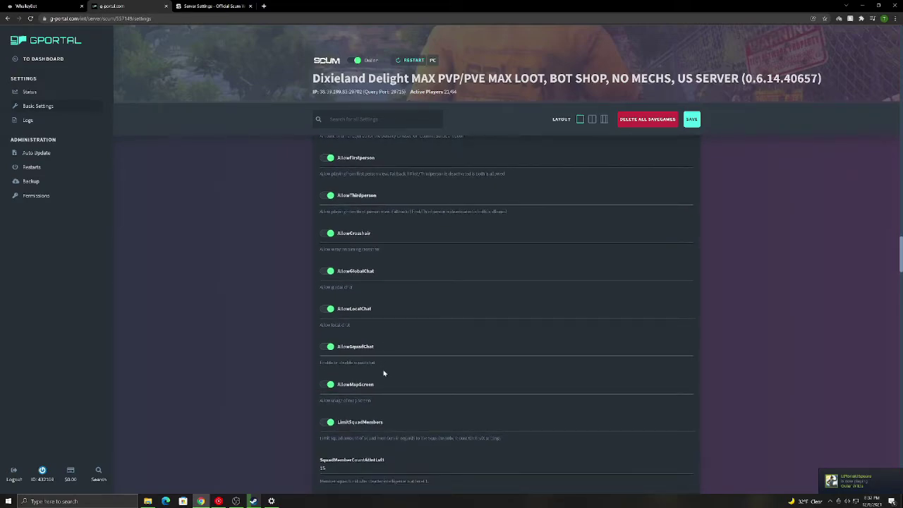
{"action": "scroll", "coordinate": [383, 373], "scroll_direction": "down", "scroll_amount": 1}
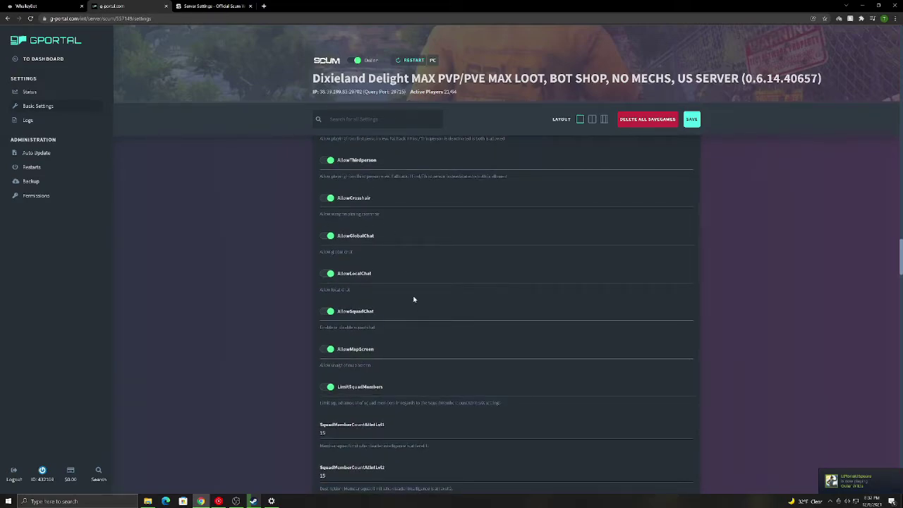
Examine the LimitSquadMembers toggle and the squad member limits for leader intelligence levels 1 to 5.
{"action": "scroll", "coordinate": [372, 343], "scroll_direction": "down", "scroll_amount": 2}
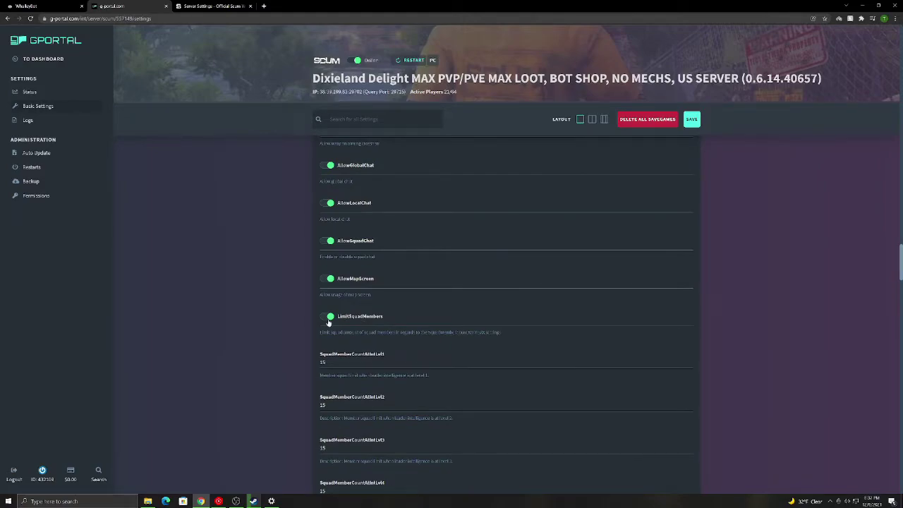
{"action": "scroll", "coordinate": [438, 339], "scroll_direction": "down", "scroll_amount": 2}
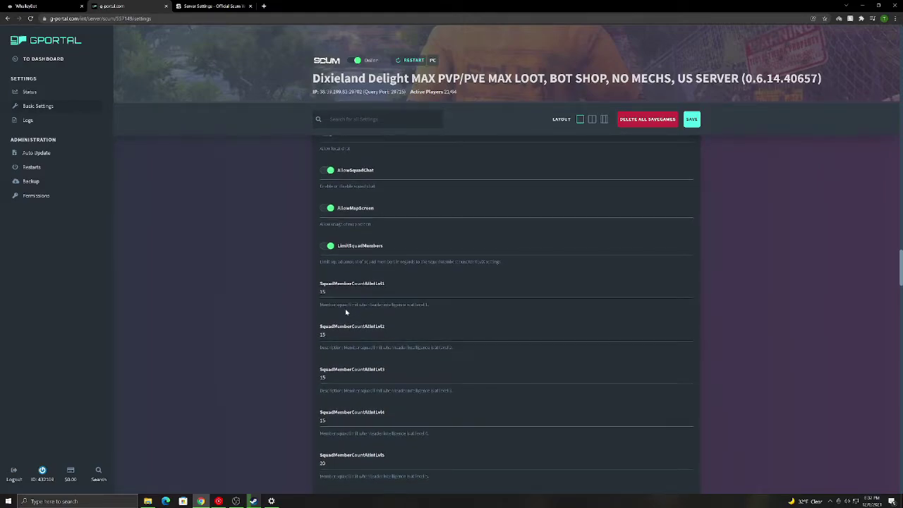
{"action": "scroll", "coordinate": [346, 312], "scroll_direction": "down", "scroll_amount": 1}
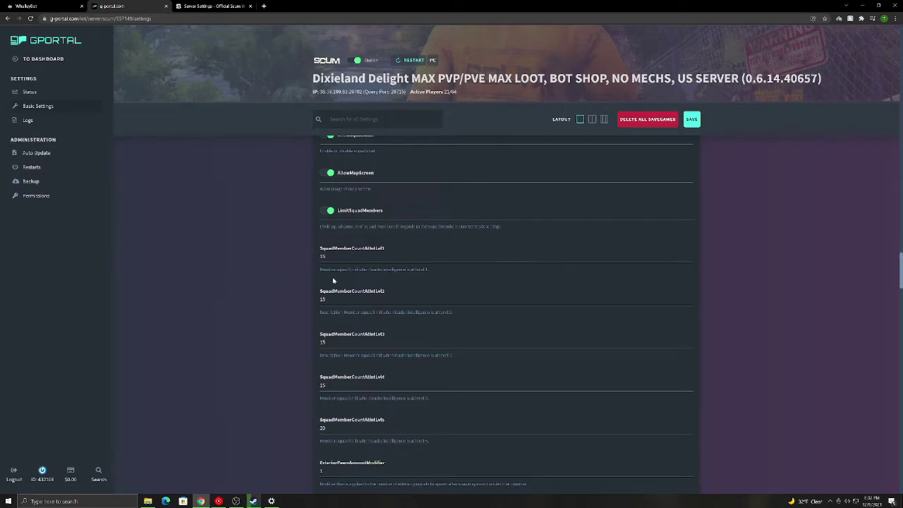
{"action": "scroll", "coordinate": [344, 413], "scroll_direction": "down", "scroll_amount": 1}
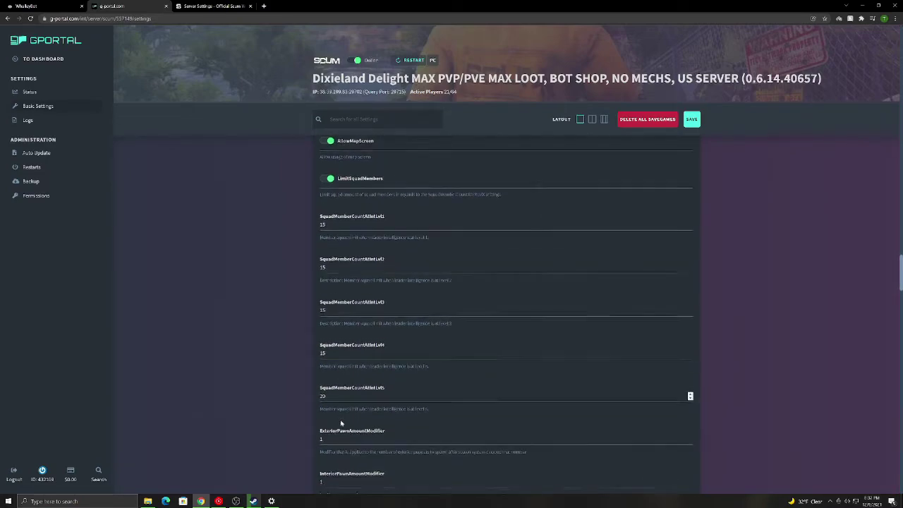
{"action": "left_click", "coordinate": [340, 222]}
Examine the exterior, interior and wild PawnAmountModifier settings for puppet spawning.
{"action": "scroll", "coordinate": [350, 384], "scroll_direction": "down", "scroll_amount": 3}
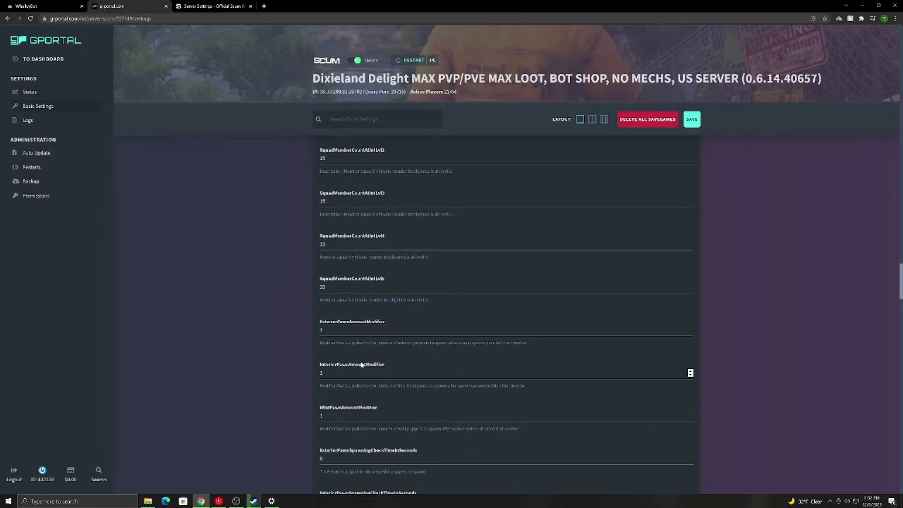
{"action": "scroll", "coordinate": [361, 364], "scroll_direction": "down", "scroll_amount": 1}
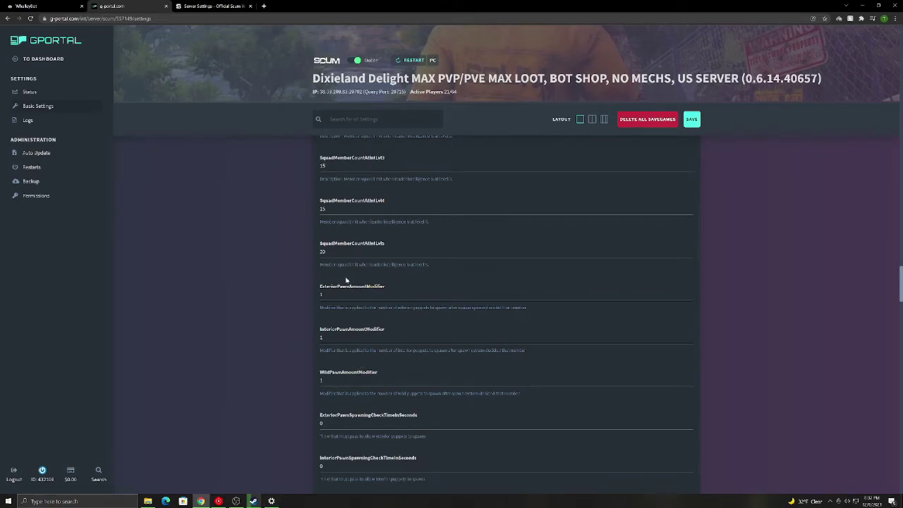
{"action": "left_click_drag", "start_coordinate": [322, 284], "coordinate": [371, 348]}
{"action": "left_click", "coordinate": [342, 387]}
{"action": "scroll", "coordinate": [343, 387], "scroll_direction": "down", "scroll_amount": 1}
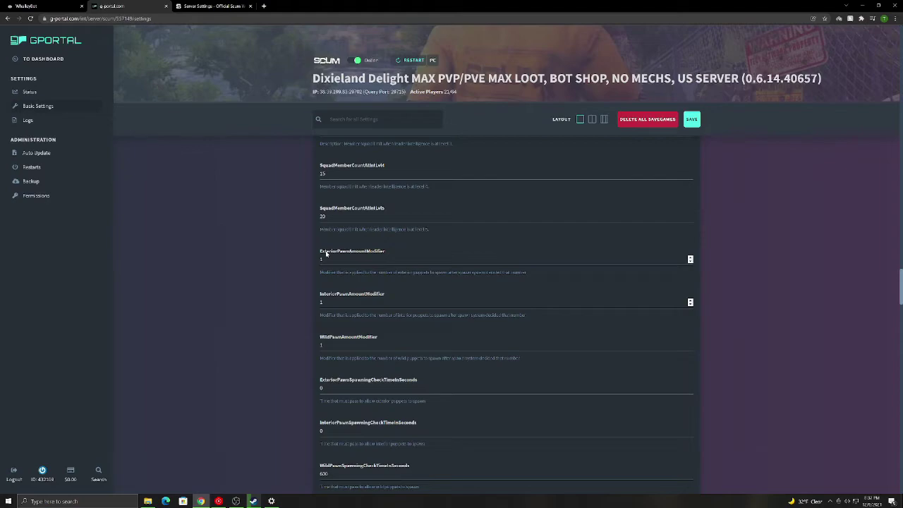
{"action": "left_click_drag", "start_coordinate": [325, 252], "coordinate": [372, 296]}
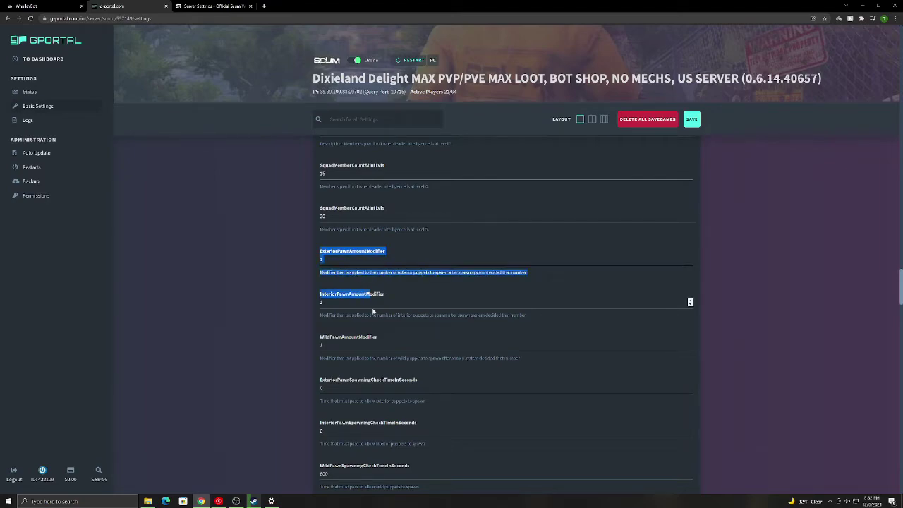
{"action": "left_click", "coordinate": [383, 343]}
{"action": "scroll", "coordinate": [383, 344], "scroll_direction": "down", "scroll_amount": 1}
Examine the pawn SpawningCheckTimeInSeconds settings and the exterior and interior PawnSpawningProbability settings.
{"action": "scroll", "coordinate": [383, 344], "scroll_direction": "down", "scroll_amount": 2}
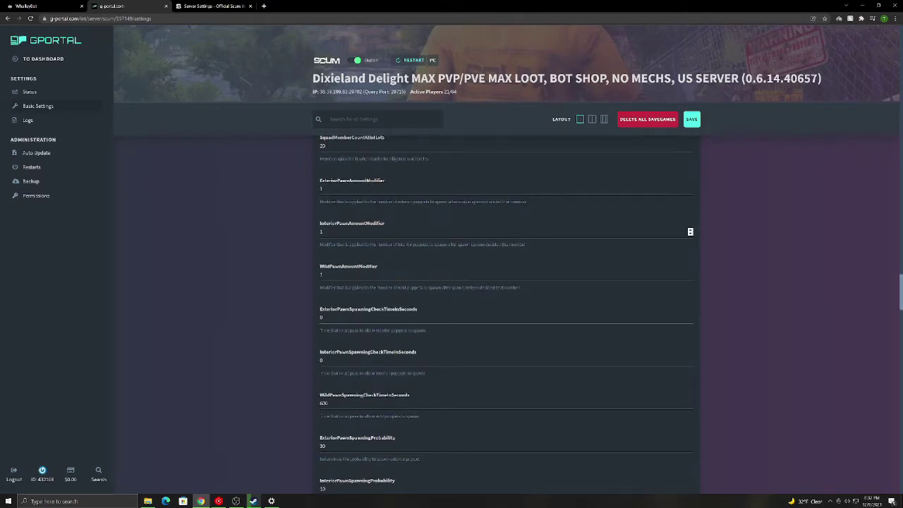
{"action": "scroll", "coordinate": [349, 292], "scroll_direction": "down", "scroll_amount": 2}
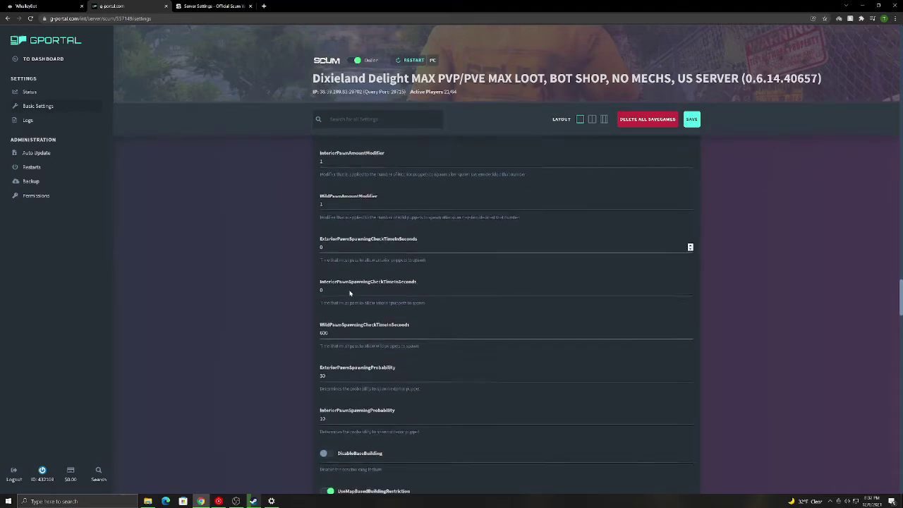
{"action": "scroll", "coordinate": [369, 355], "scroll_direction": "down", "scroll_amount": 2}
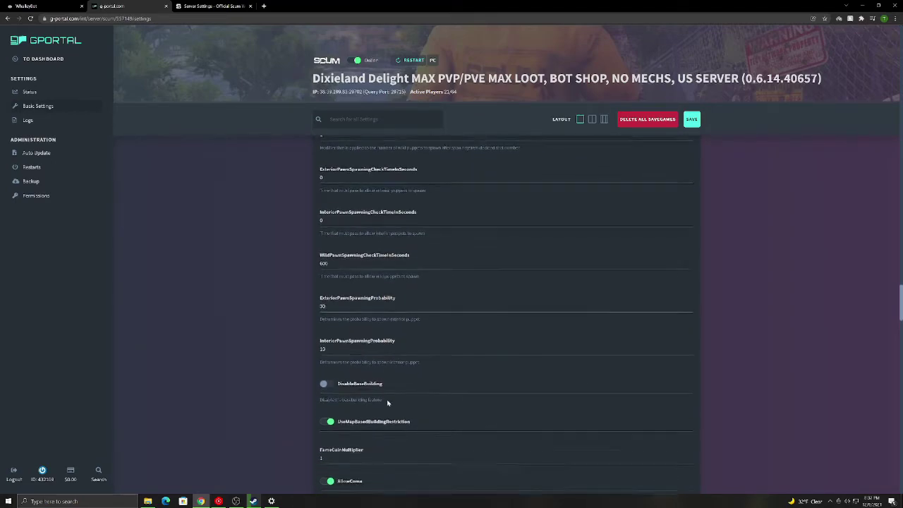
{"action": "scroll", "coordinate": [398, 378], "scroll_direction": "down", "scroll_amount": 1}
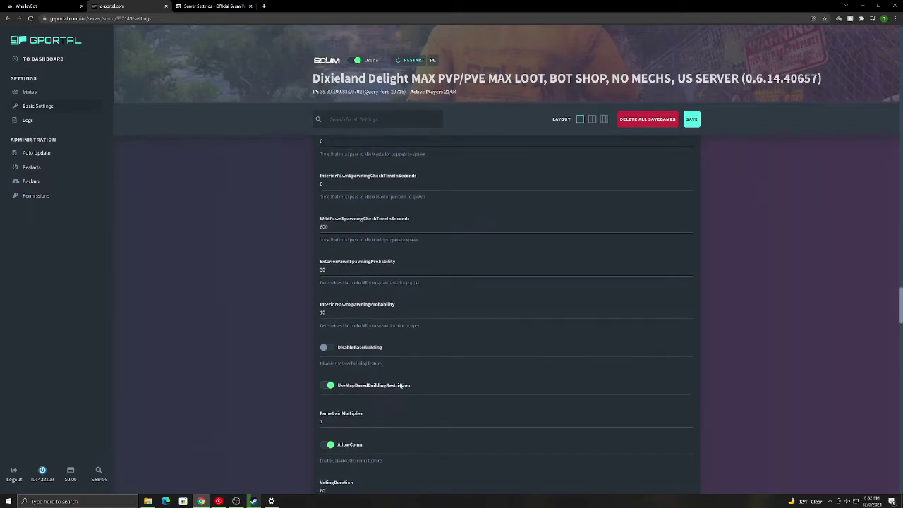
Review the base-building restriction options and enter 1 as the FameGainMultiplier.
{"action": "scroll", "coordinate": [352, 392], "scroll_direction": "down", "scroll_amount": 1}
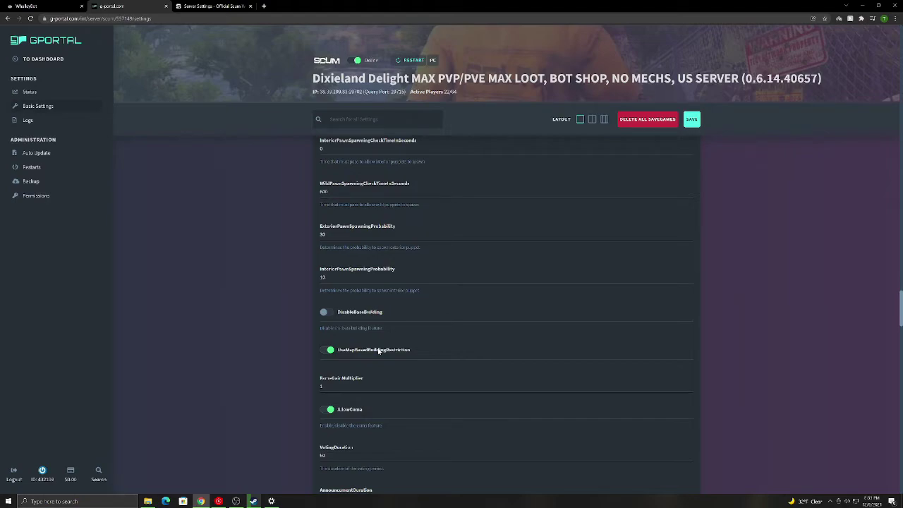
{"action": "scroll", "coordinate": [369, 350], "scroll_direction": "down", "scroll_amount": 1}
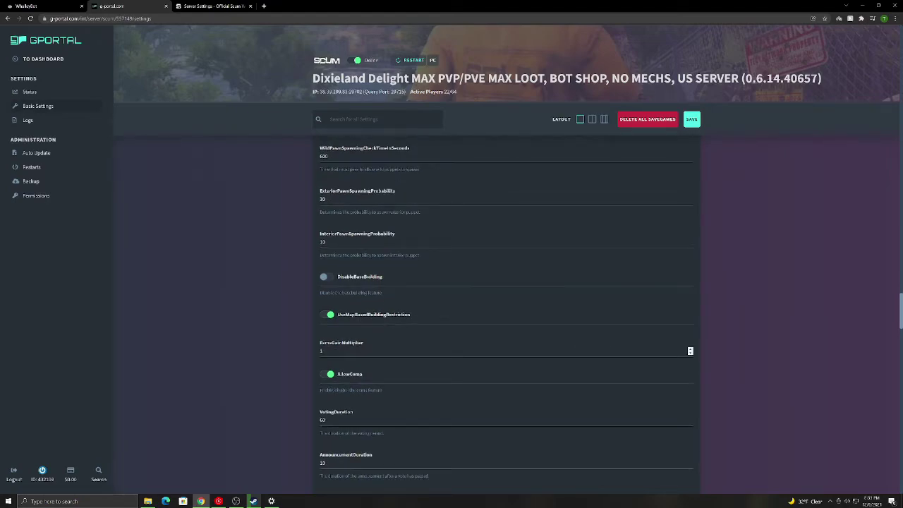
{"action": "key", "text": "ctrl+a"}
{"action": "type", "text": "1"}
Examine the AllowComa toggle and the VotingDuration, AnnouncementDuration and PlayerMinimalConsentPercentage settings.
{"action": "scroll", "coordinate": [300, 346], "scroll_direction": "down", "scroll_amount": 2}
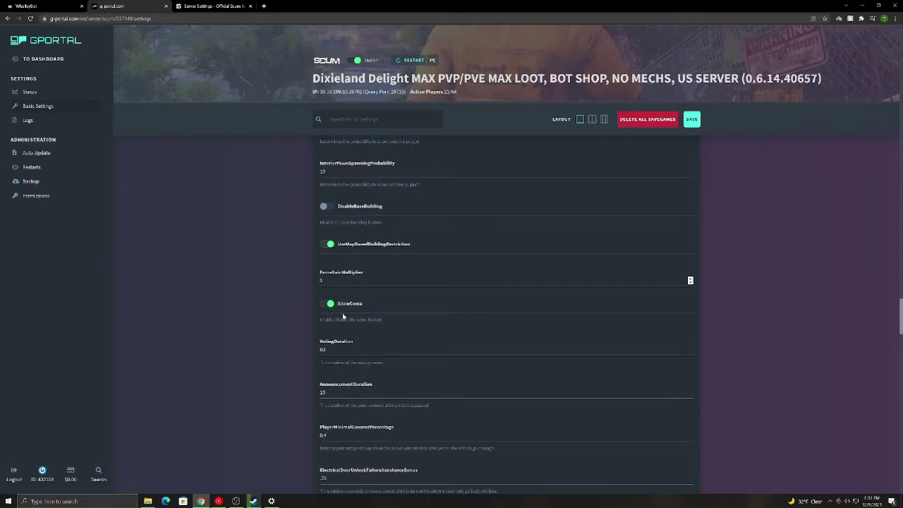
{"action": "scroll", "coordinate": [289, 280], "scroll_direction": "down", "scroll_amount": 1}
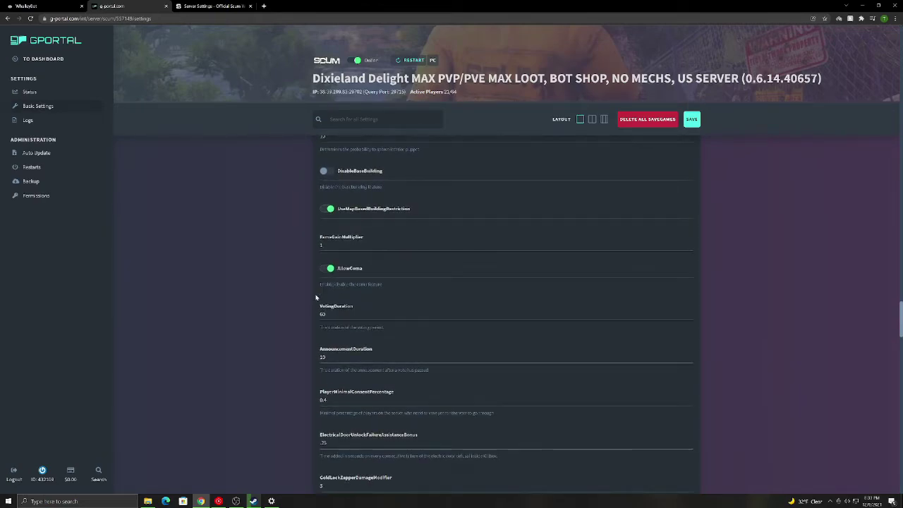
{"action": "double_click", "coordinate": [322, 313]}
{"action": "left_click", "coordinate": [405, 345]}
{"action": "scroll", "coordinate": [277, 346], "scroll_direction": "down", "scroll_amount": 1}
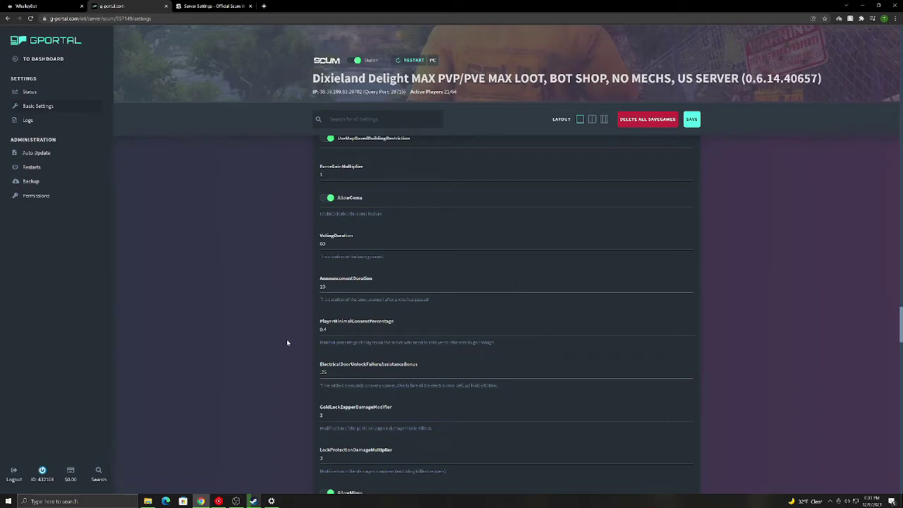
{"action": "left_click_drag", "start_coordinate": [329, 329], "coordinate": [320, 329]}
{"action": "key", "text": "Right"}
Enter .25 as the ElectricalDoorUnlockFailureAssistanceBonus.
{"action": "scroll", "coordinate": [506, 317], "scroll_direction": "down", "scroll_amount": 1}
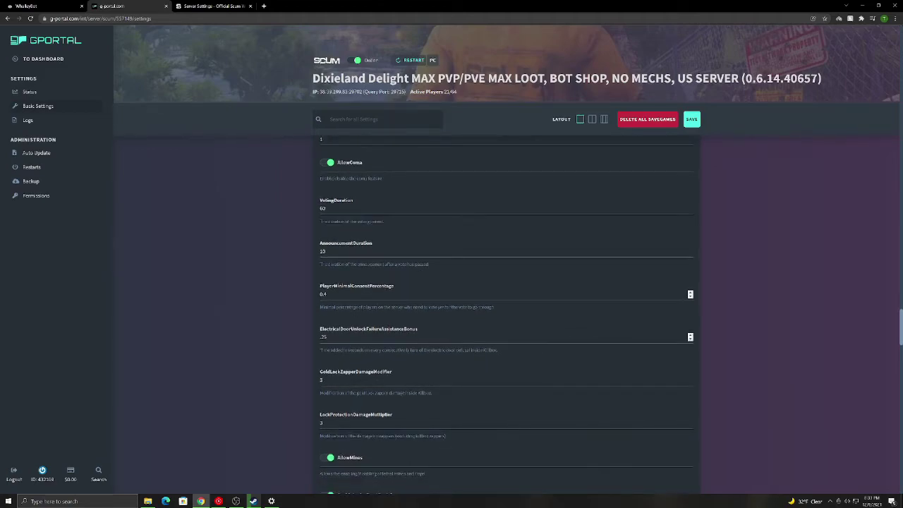
{"action": "double_click", "coordinate": [364, 331]}
{"action": "left_click", "coordinate": [364, 332]}
{"action": "key", "text": "ctrl+a"}
{"action": "type", "text": ".25"}
Examine the GoldLockZapperDamageModifier, LockProtectionDamageMultiplier, AllowMines and EnableLockedLootContainers settings.
{"action": "scroll", "coordinate": [312, 369], "scroll_direction": "down", "scroll_amount": 1}
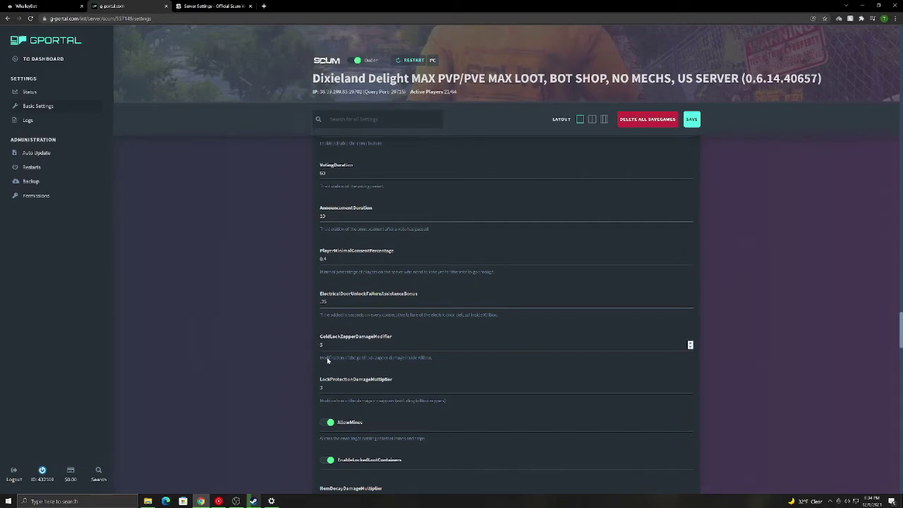
{"action": "scroll", "coordinate": [304, 356], "scroll_direction": "down", "scroll_amount": 1}
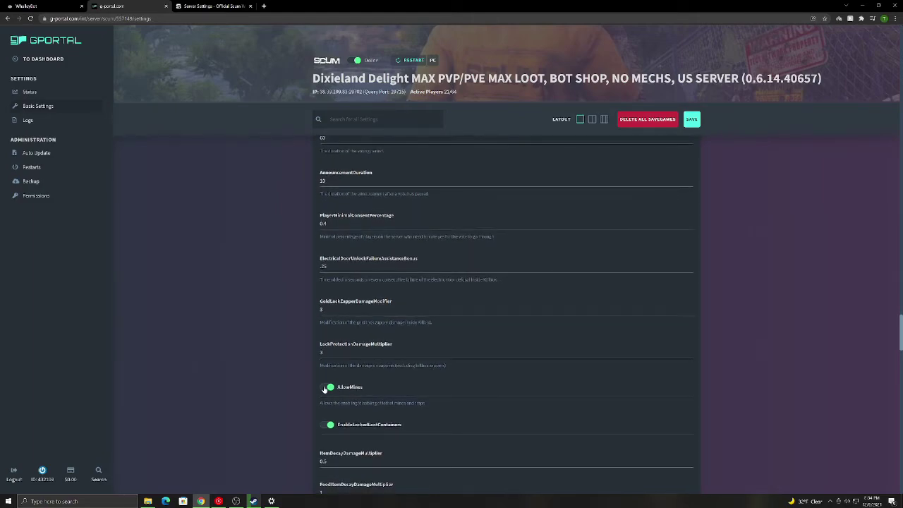
{"action": "scroll", "coordinate": [311, 356], "scroll_direction": "down", "scroll_amount": 1}
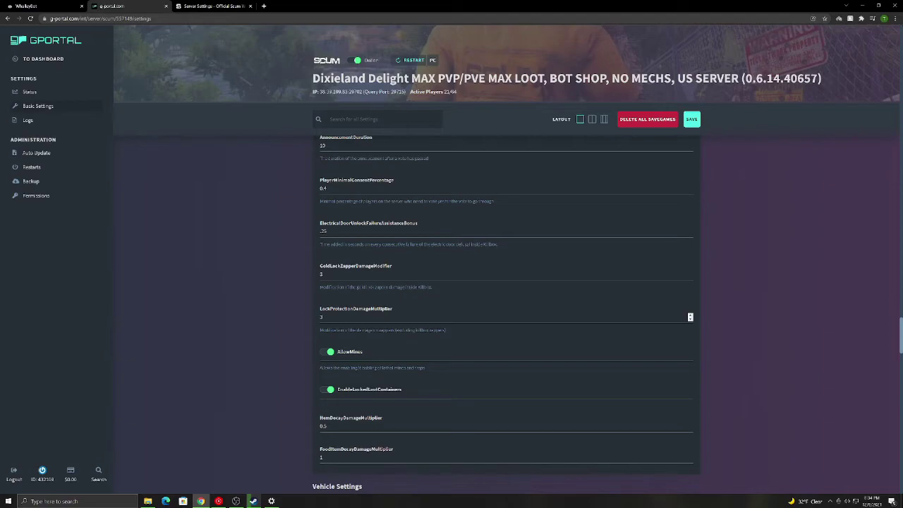
{"action": "scroll", "coordinate": [352, 330], "scroll_direction": "down", "scroll_amount": 1}
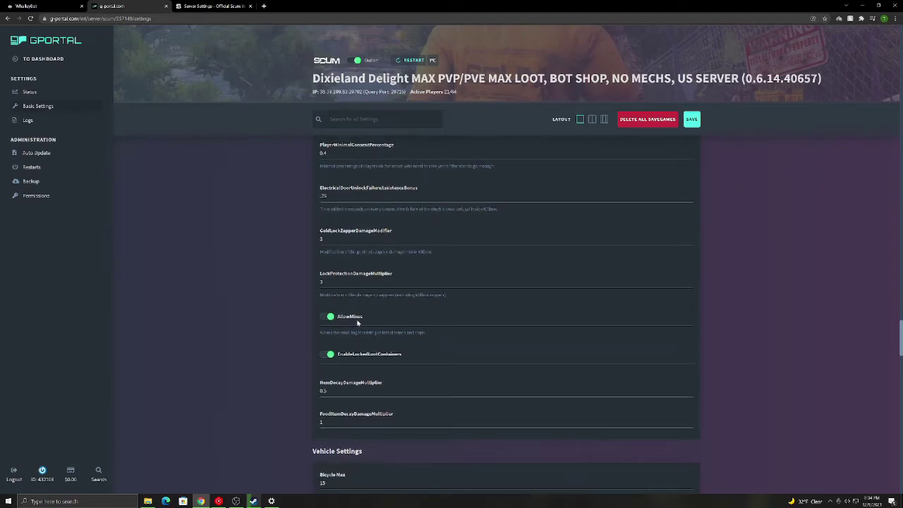
{"action": "scroll", "coordinate": [360, 356], "scroll_direction": "down", "scroll_amount": 1}
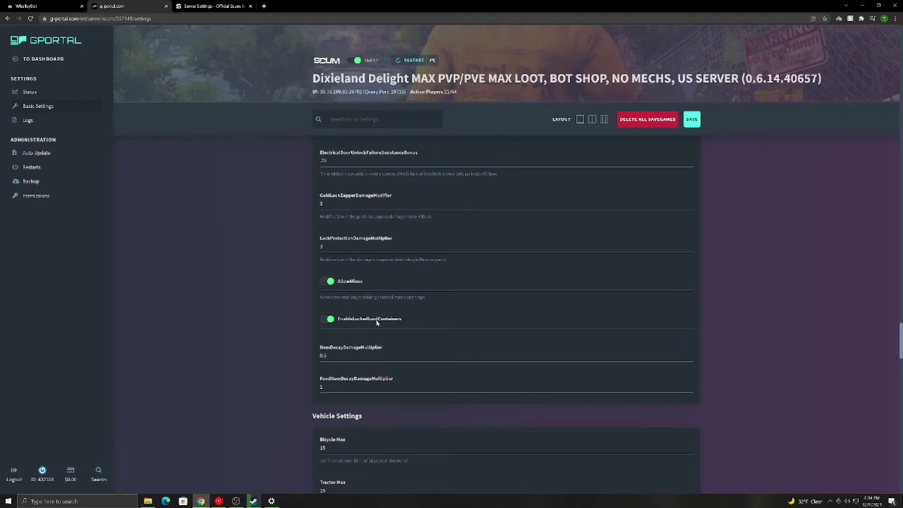
Examine the ItemDecayDamageMultiplier and FoodItemDecayDamageMultiplier settings.
{"action": "scroll", "coordinate": [377, 321], "scroll_direction": "down", "scroll_amount": 1}
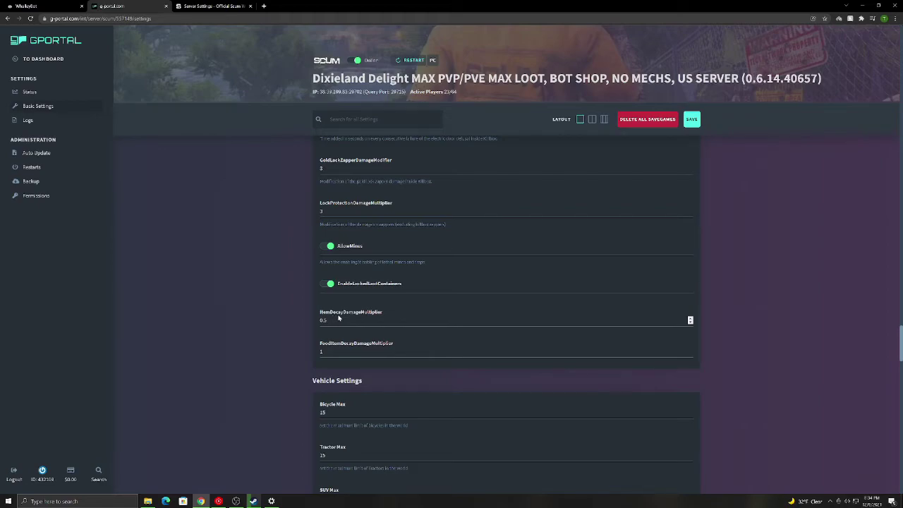
{"action": "left_click_drag", "start_coordinate": [331, 343], "coordinate": [394, 343]}
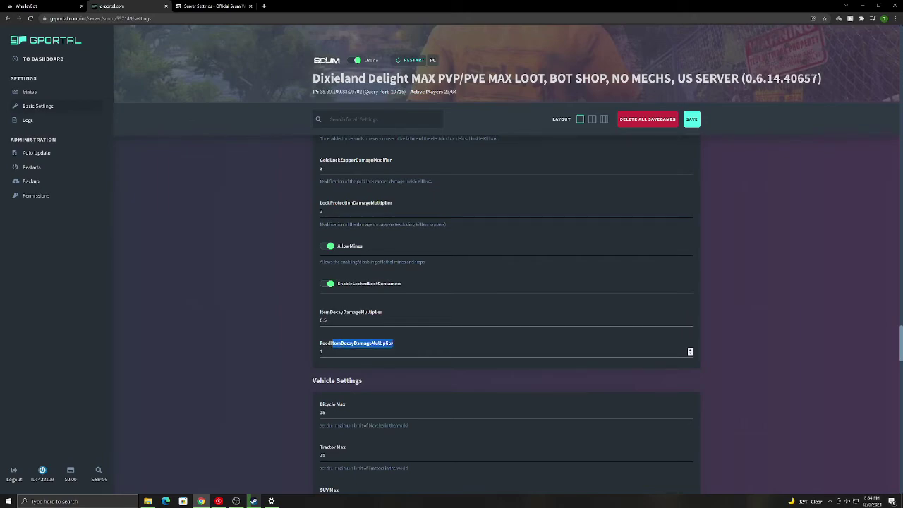
{"action": "left_click_drag", "start_coordinate": [312, 314], "coordinate": [383, 312]}
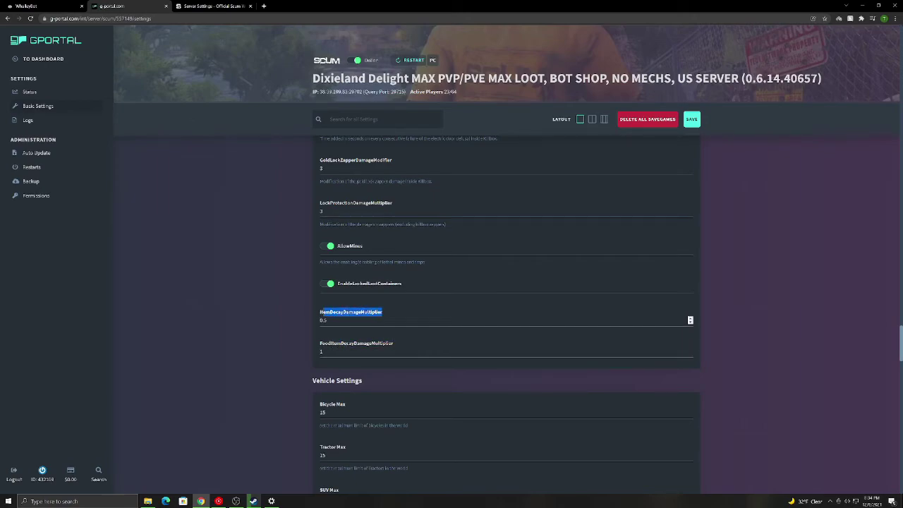
{"action": "left_click", "coordinate": [350, 316]}
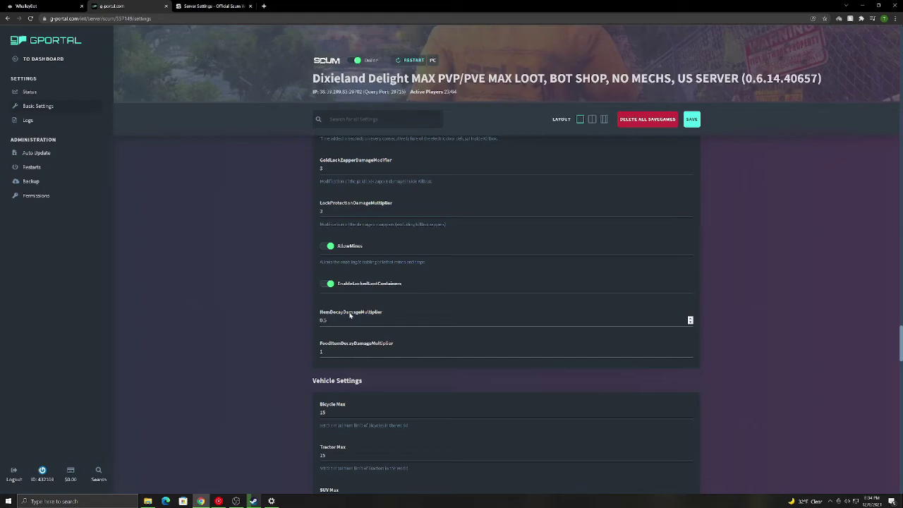
Examine the Vehicle Settings maximums for bicycles, tractors, SUVs, wheelbarrows, pickup trucks, quads, motorboats, SUPs and motorcycles.
{"action": "scroll", "coordinate": [350, 316], "scroll_direction": "down", "scroll_amount": 3}
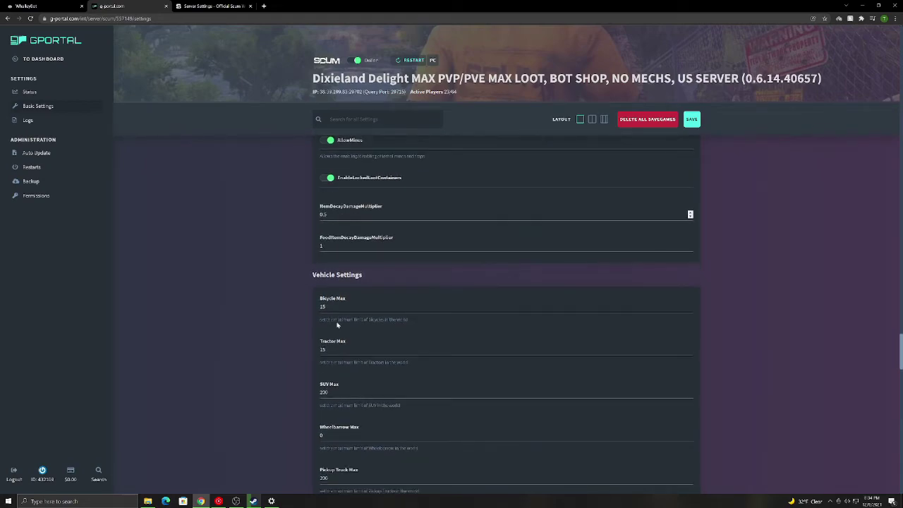
{"action": "scroll", "coordinate": [345, 325], "scroll_direction": "down", "scroll_amount": 1}
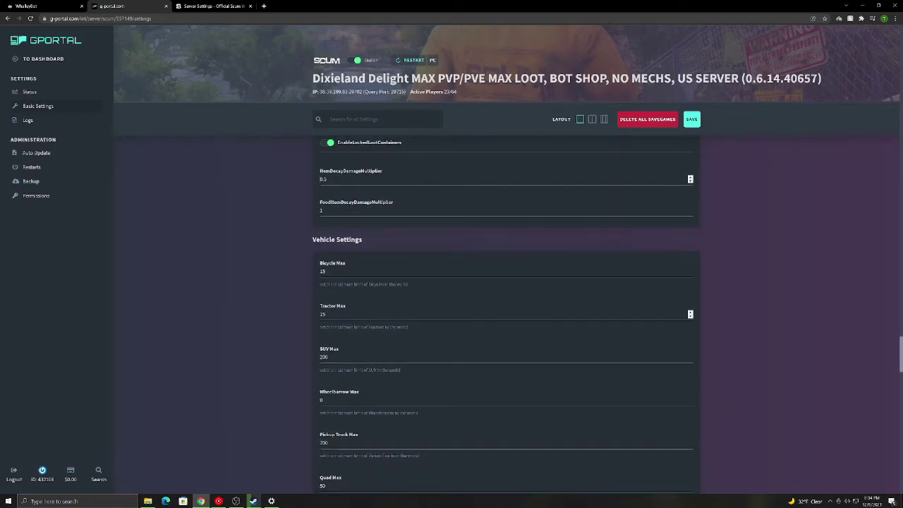
{"action": "scroll", "coordinate": [345, 324], "scroll_direction": "down", "scroll_amount": 1}
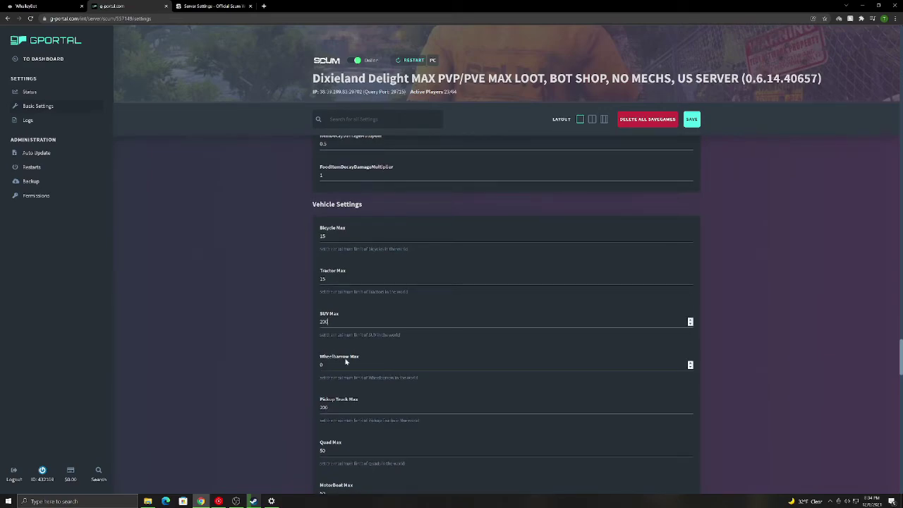
{"action": "scroll", "coordinate": [345, 352], "scroll_direction": "down", "scroll_amount": 3}
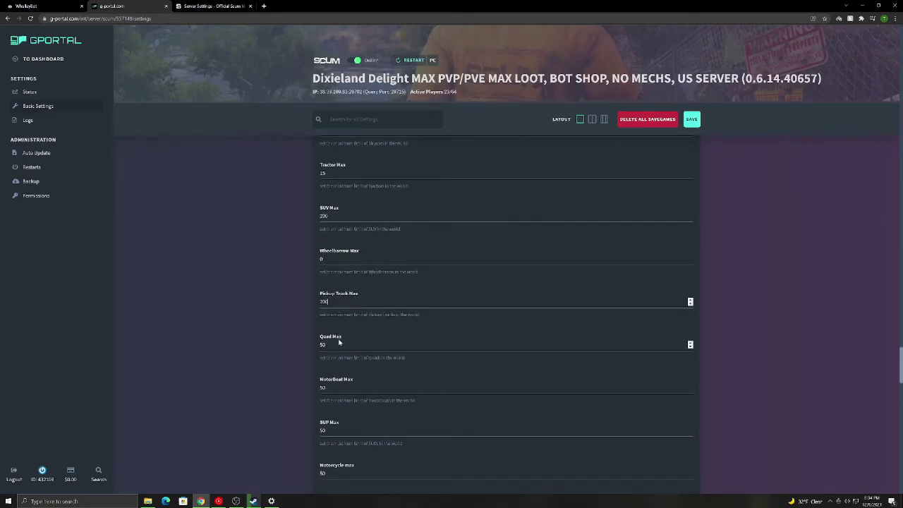
{"action": "scroll", "coordinate": [339, 342], "scroll_direction": "down", "scroll_amount": 2}
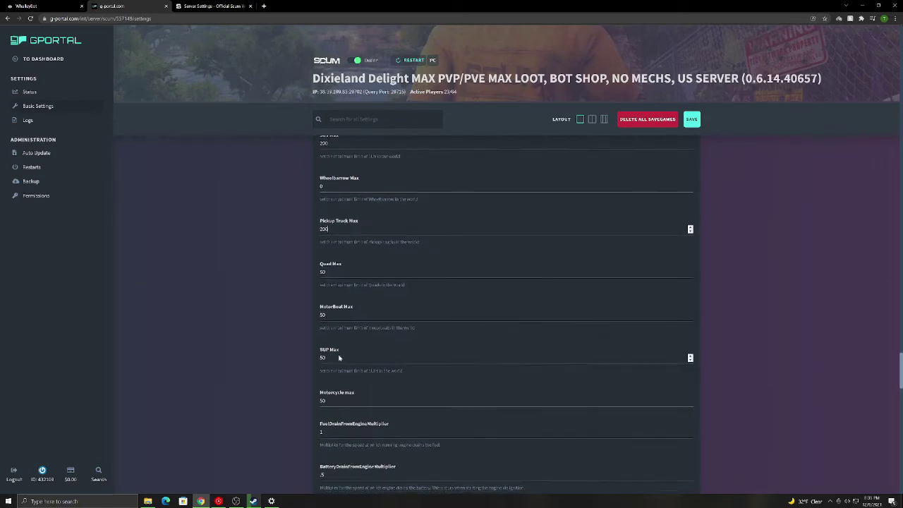
{"action": "scroll", "coordinate": [339, 357], "scroll_direction": "down", "scroll_amount": 2}
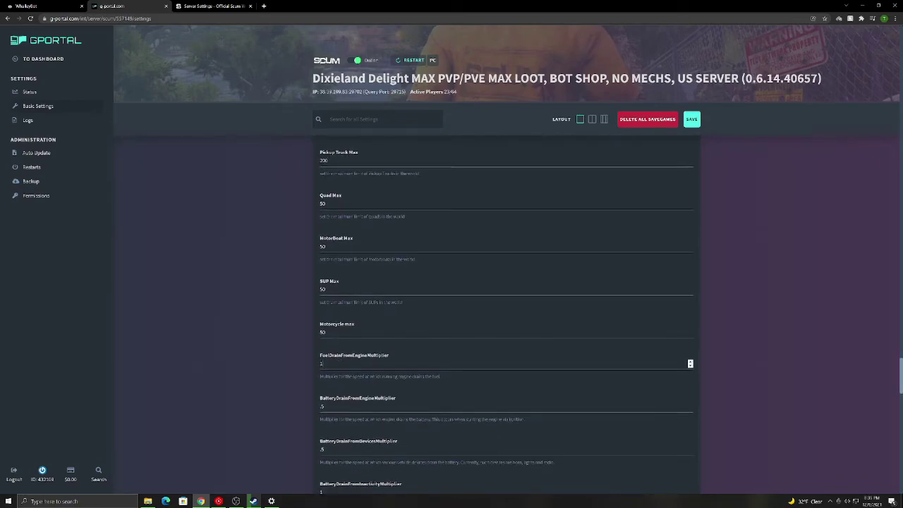
Examine the fuel drain, battery drain and battery charge multipliers and the MaxNumberOfDaysVehicleInactivity setting.
{"action": "scroll", "coordinate": [342, 341], "scroll_direction": "down", "scroll_amount": 1}
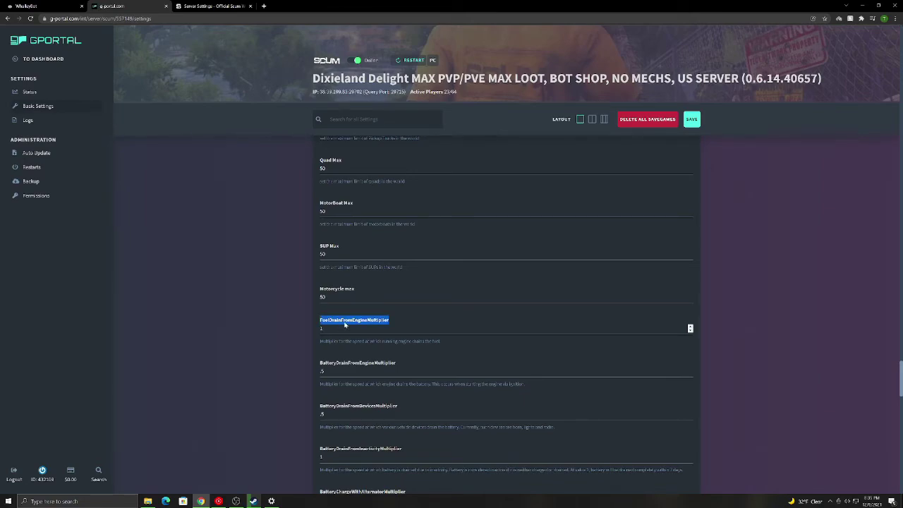
{"action": "scroll", "coordinate": [345, 324], "scroll_direction": "down", "scroll_amount": 2}
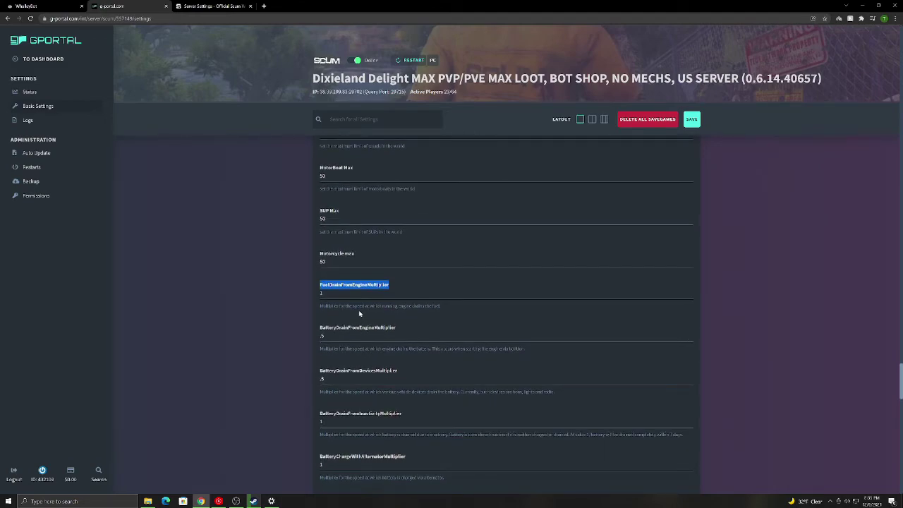
{"action": "scroll", "coordinate": [689, 386], "scroll_direction": "down", "scroll_amount": 3}
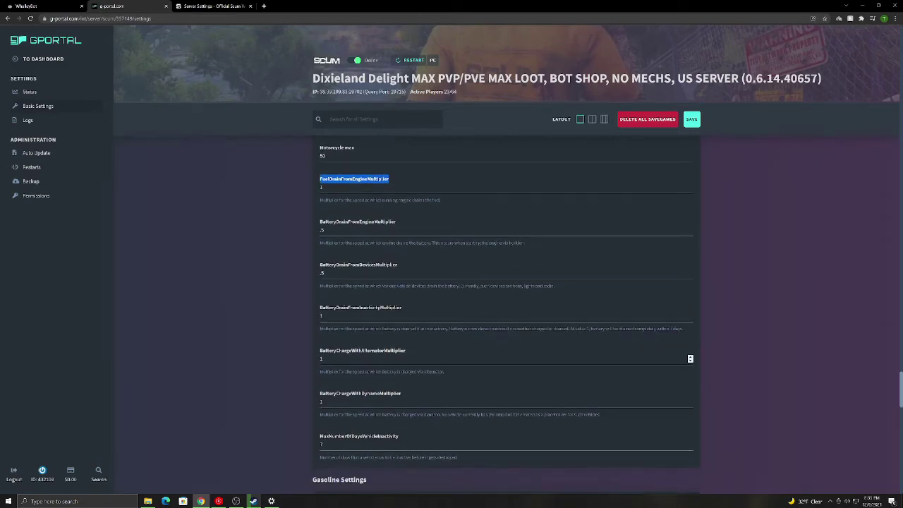
{"action": "double_click", "coordinate": [345, 401]}
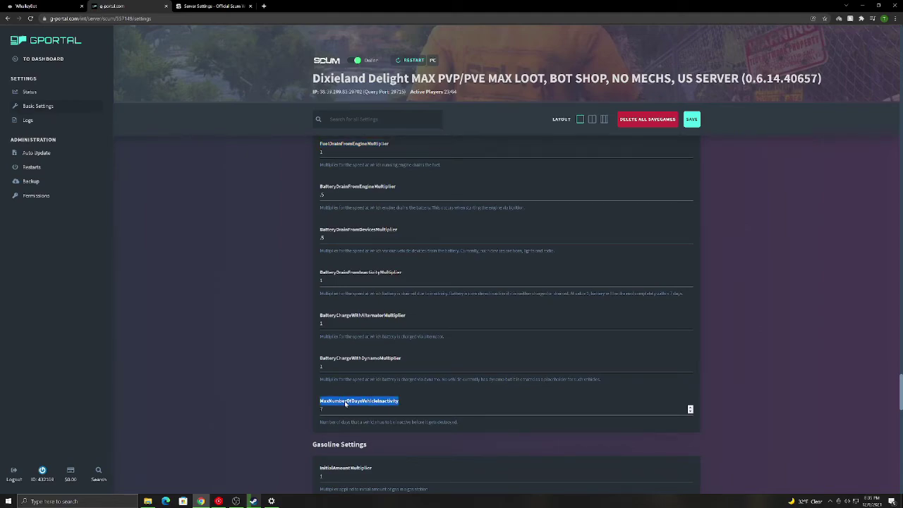
{"action": "left_click", "coordinate": [344, 403]}
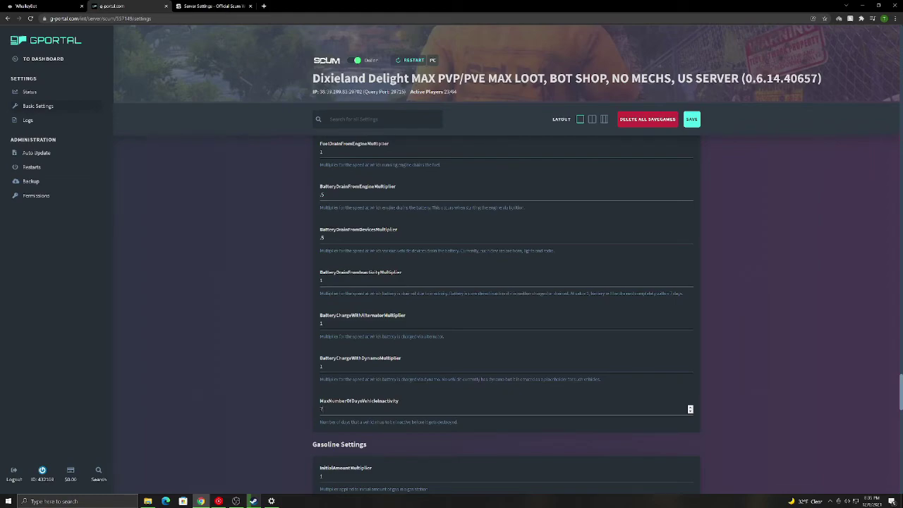
Examine the Gasoline Settings multipliers for initial amount, maximum amount, replenish interval and replenish amount.
{"action": "scroll", "coordinate": [297, 432], "scroll_direction": "down", "scroll_amount": 1}
{"action": "scroll", "coordinate": [288, 435], "scroll_direction": "down", "scroll_amount": 1}
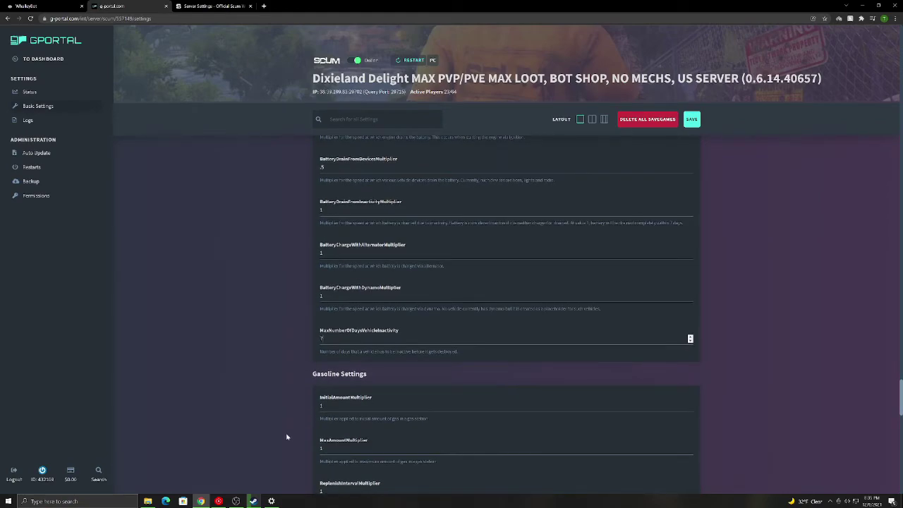
{"action": "scroll", "coordinate": [287, 437], "scroll_direction": "down", "scroll_amount": 3}
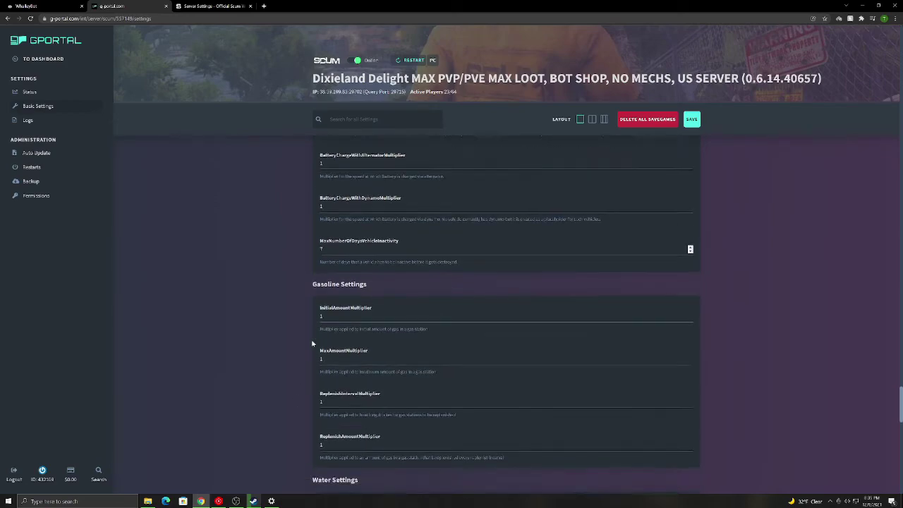
{"action": "scroll", "coordinate": [334, 302], "scroll_direction": "down", "scroll_amount": 1}
{"action": "left_click_drag", "start_coordinate": [333, 252], "coordinate": [385, 240]}
{"action": "left_click", "coordinate": [392, 278]}
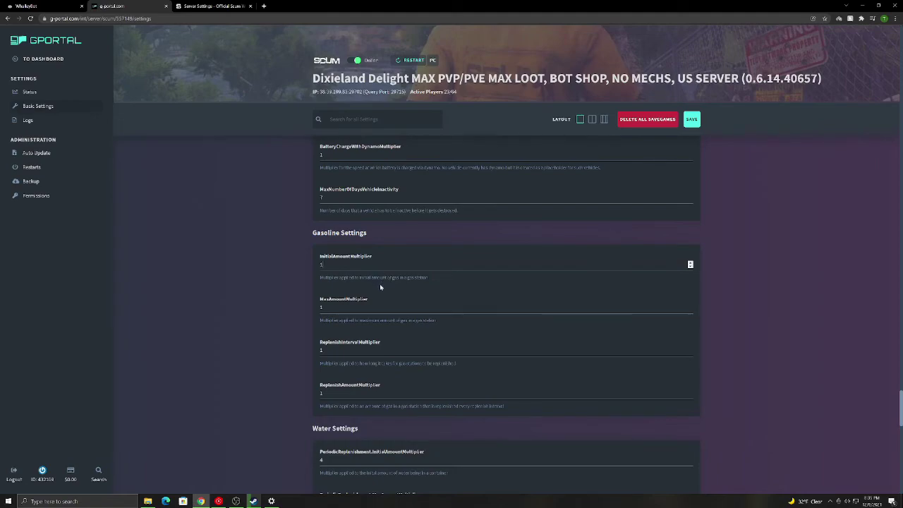
{"action": "scroll", "coordinate": [385, 276], "scroll_direction": "down", "scroll_amount": 1}
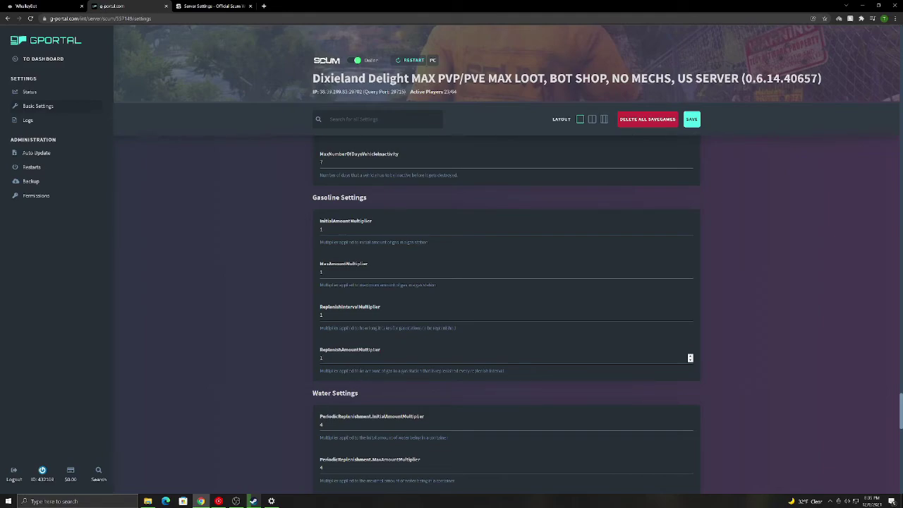
Examine the PeriodicReplenishment and ProximityReplenishment multipliers in the Water Settings.
{"action": "scroll", "coordinate": [361, 331], "scroll_direction": "down", "scroll_amount": 5}
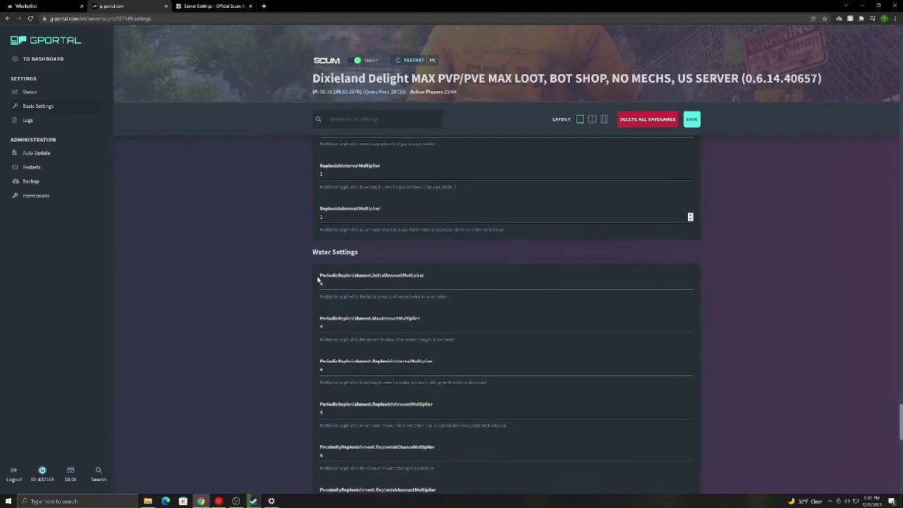
{"action": "scroll", "coordinate": [342, 247], "scroll_direction": "down", "scroll_amount": 1}
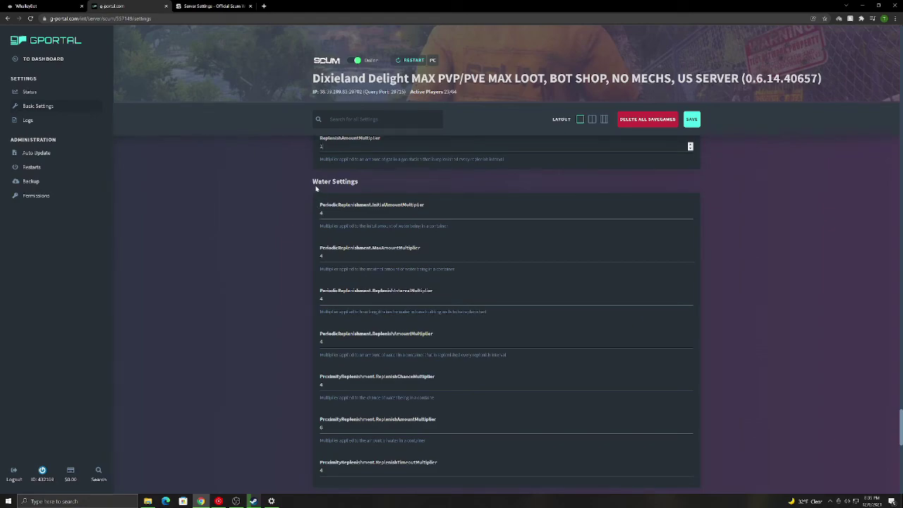
{"action": "left_click_drag", "start_coordinate": [312, 181], "coordinate": [358, 181]}
{"action": "scroll", "coordinate": [335, 205], "scroll_direction": "down", "scroll_amount": 1}
Examine the World Settings for the CustomMapActive toggle and the custom map's center, width and height.
{"action": "scroll", "coordinate": [353, 215], "scroll_direction": "down", "scroll_amount": 4}
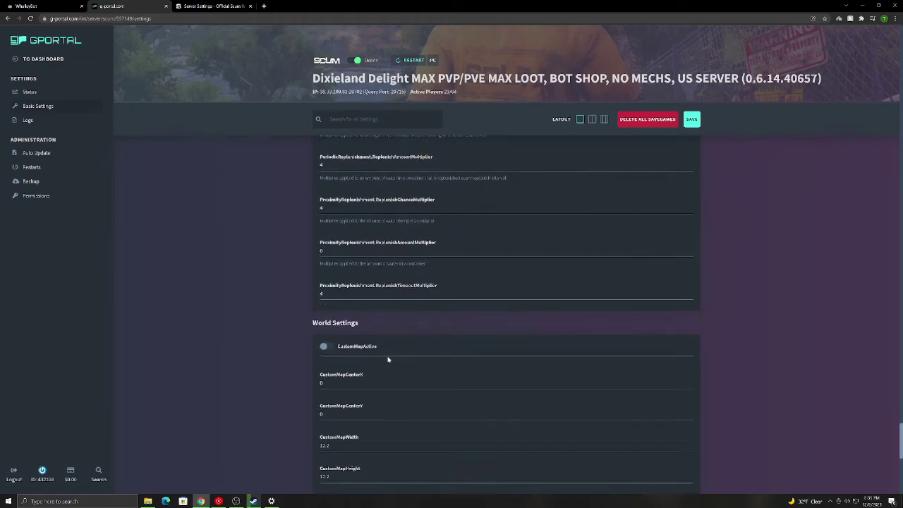
{"action": "scroll", "coordinate": [388, 360], "scroll_direction": "down", "scroll_amount": 2}
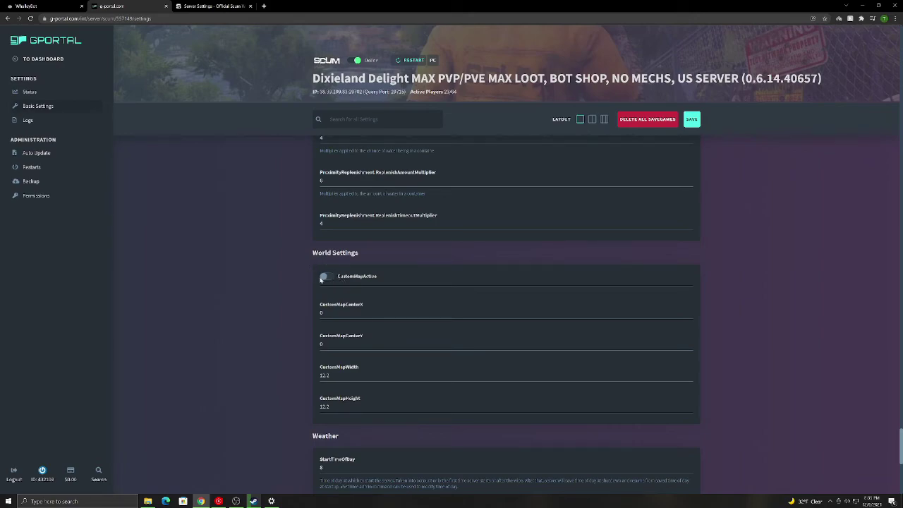
{"action": "scroll", "coordinate": [382, 272], "scroll_direction": "down", "scroll_amount": 1}
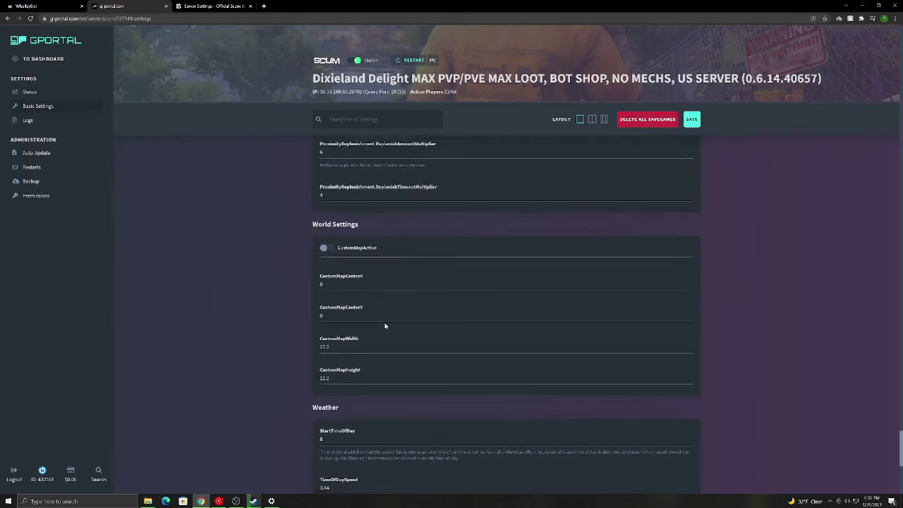
{"action": "scroll", "coordinate": [388, 322], "scroll_direction": "down", "scroll_amount": 1}
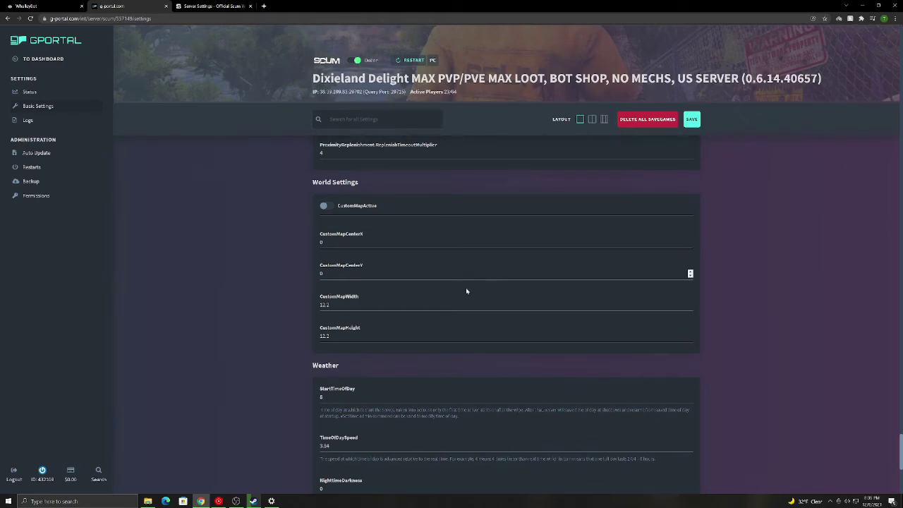
Examine the Weather settings StartTimeOfDay, TimeOfDaySpeed, NighttimeDarkness, SunriseTime and SunsetTime.
{"action": "scroll", "coordinate": [395, 334], "scroll_direction": "down", "scroll_amount": 4}
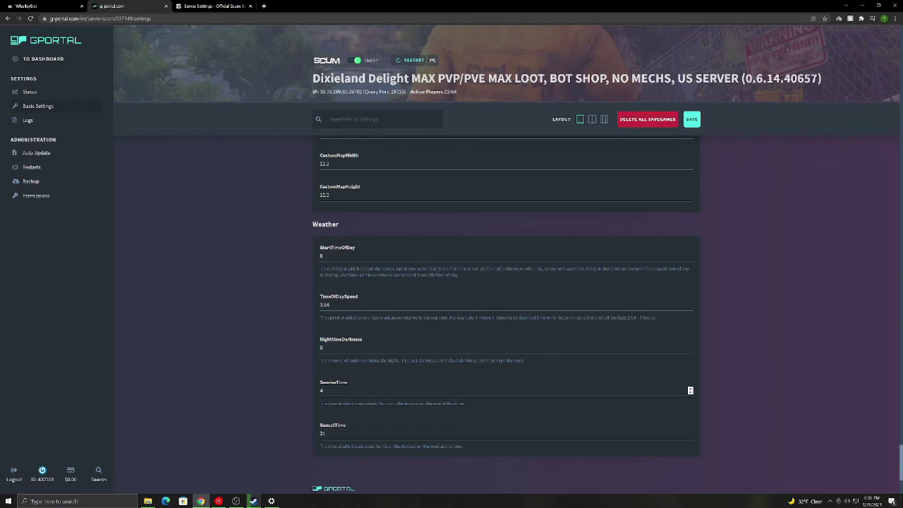
{"action": "scroll", "coordinate": [690, 360], "scroll_direction": "down", "scroll_amount": 1}
{"action": "scroll", "coordinate": [331, 373], "scroll_direction": "down", "scroll_amount": 4}
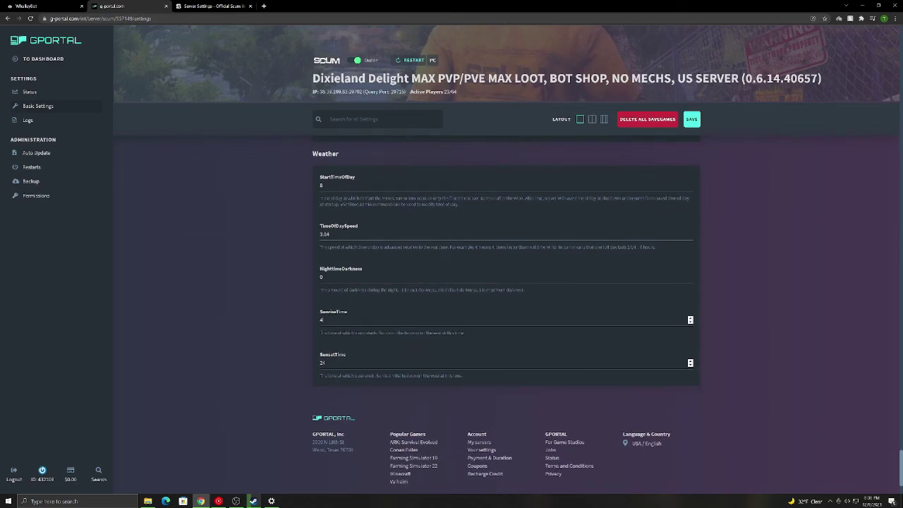
{"action": "left_click", "coordinate": [323, 256]}
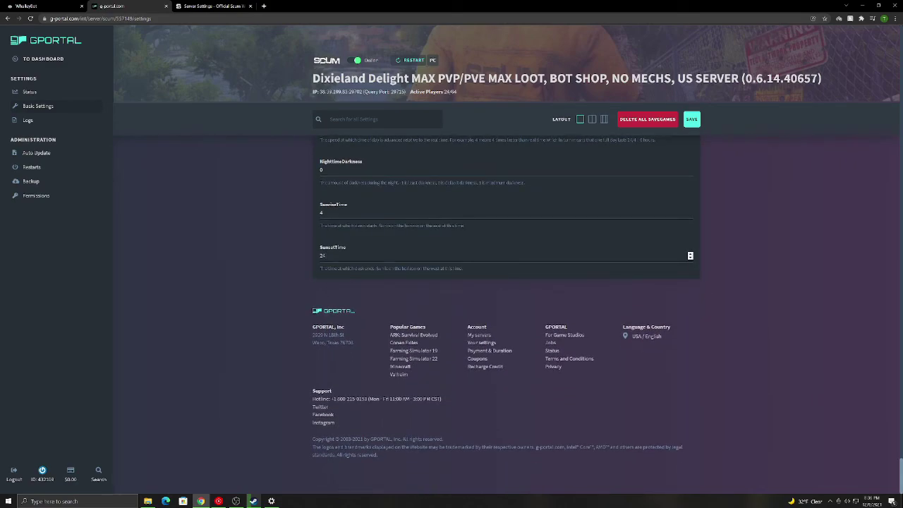